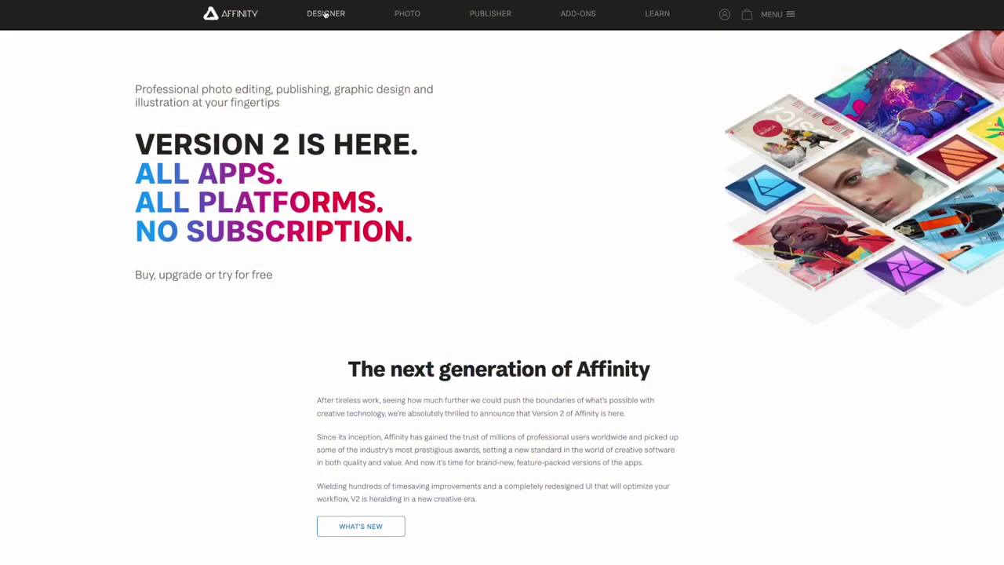
Browse the Affinity Designer 2 product page, examining its no-subscription pricing and its vector and raster features.
{"action": "left_click", "coordinate": [326, 14]}
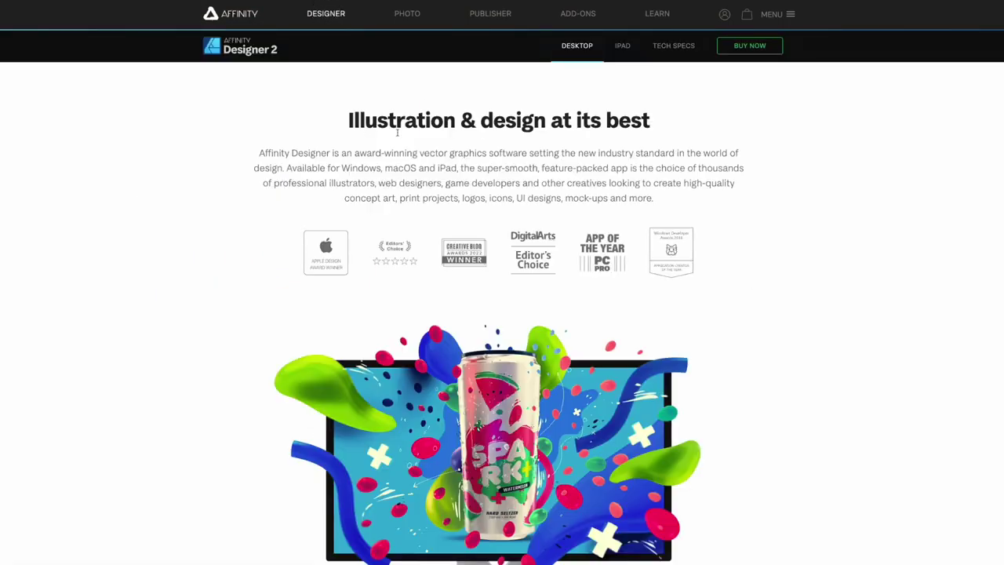
{"action": "scroll", "coordinate": [509, 108], "scroll_direction": "down", "scroll_amount": 5}
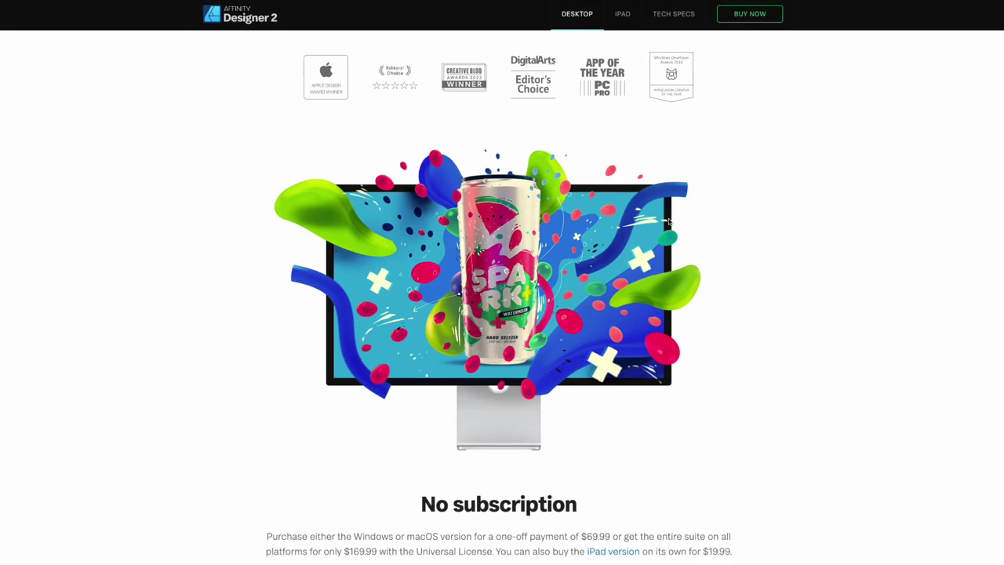
{"action": "scroll", "coordinate": [670, 222], "scroll_direction": "down", "scroll_amount": 7}
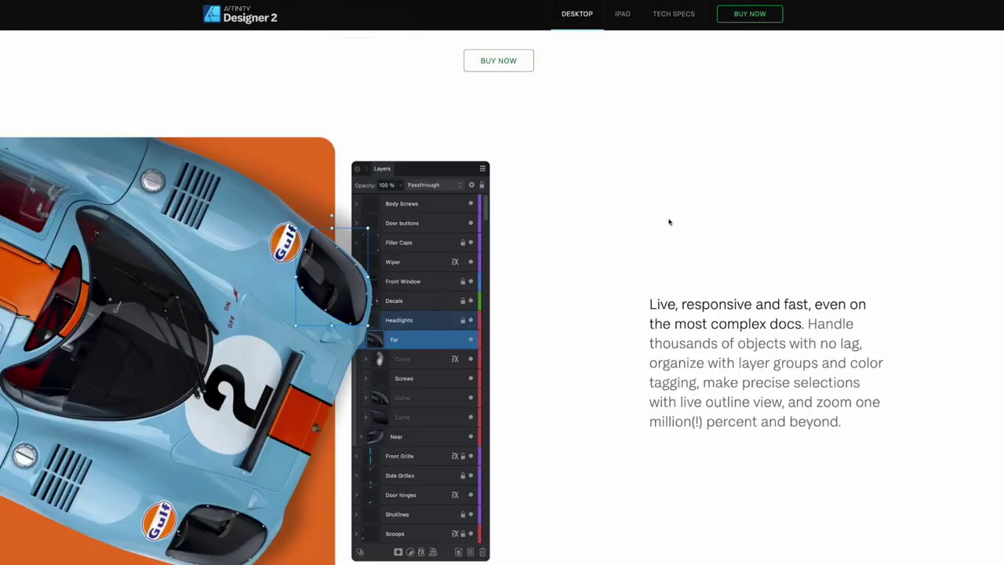
{"action": "scroll", "coordinate": [670, 222], "scroll_direction": "down", "scroll_amount": 10}
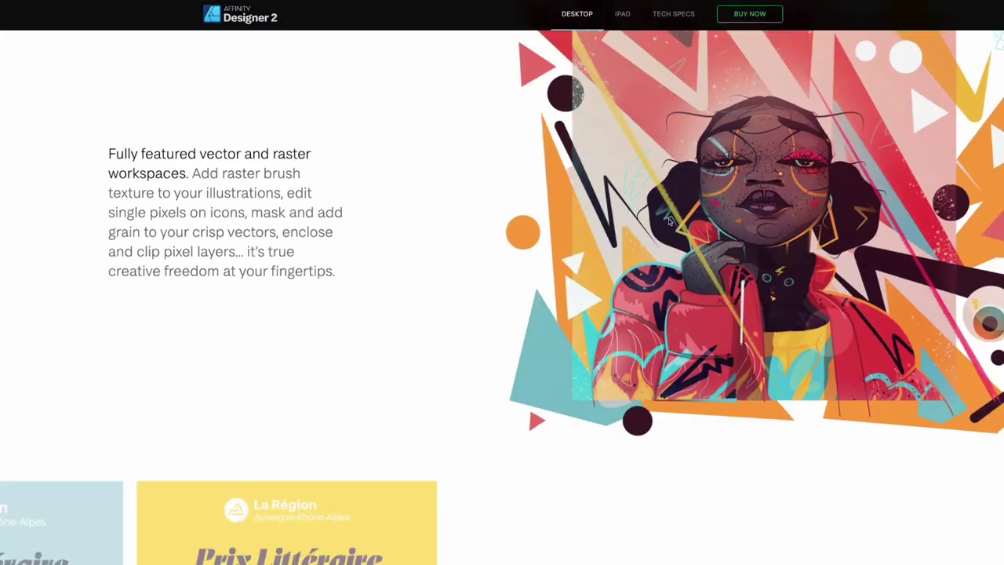
{"action": "scroll", "coordinate": [670, 220], "scroll_direction": "down", "scroll_amount": 5}
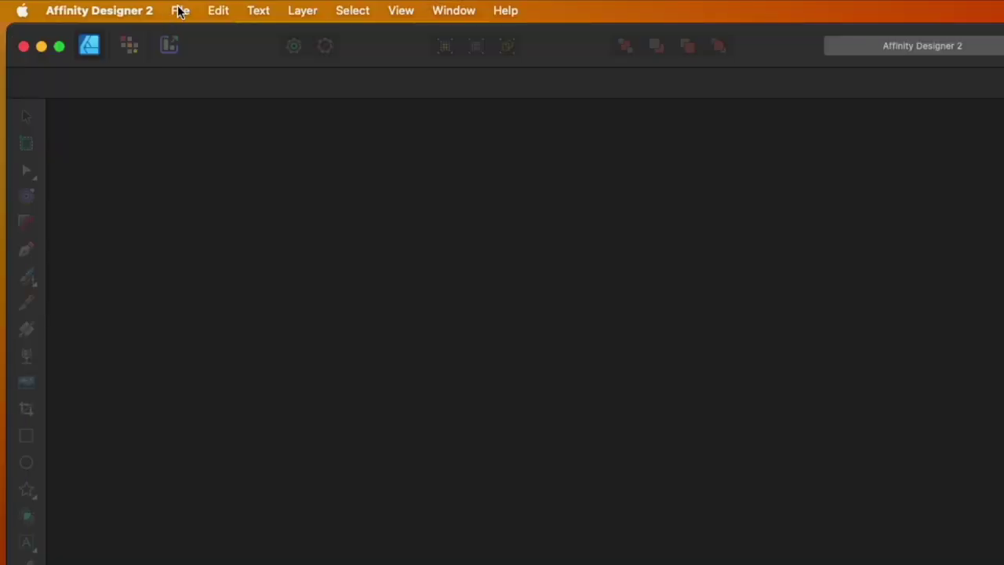
Create a new document from the 4500 × 5400 px Merch by Amazon TShirt preset and deselect the artboard.
{"action": "left_click", "coordinate": [179, 11]}
{"action": "left_click", "coordinate": [179, 32]}
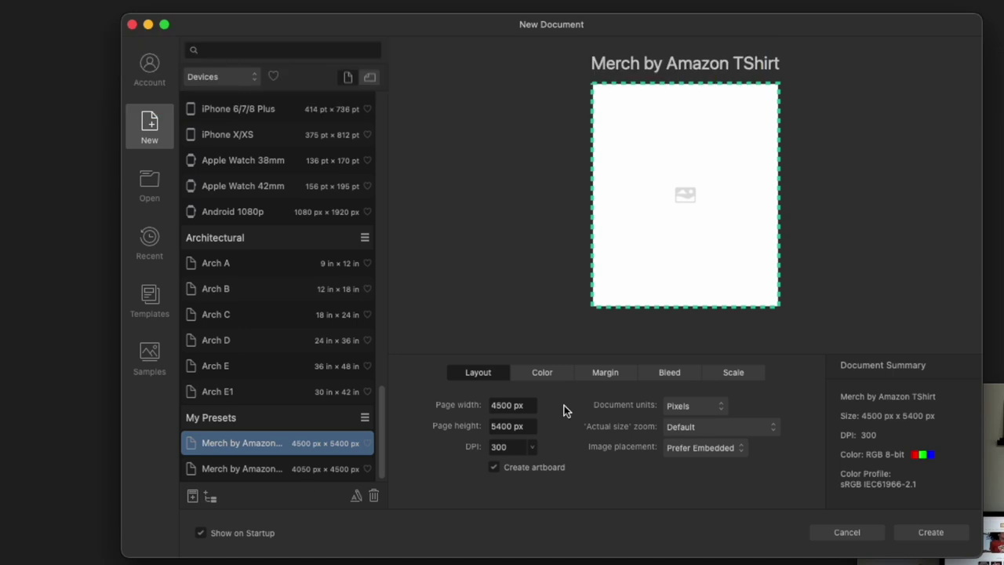
{"action": "double_click", "coordinate": [237, 442]}
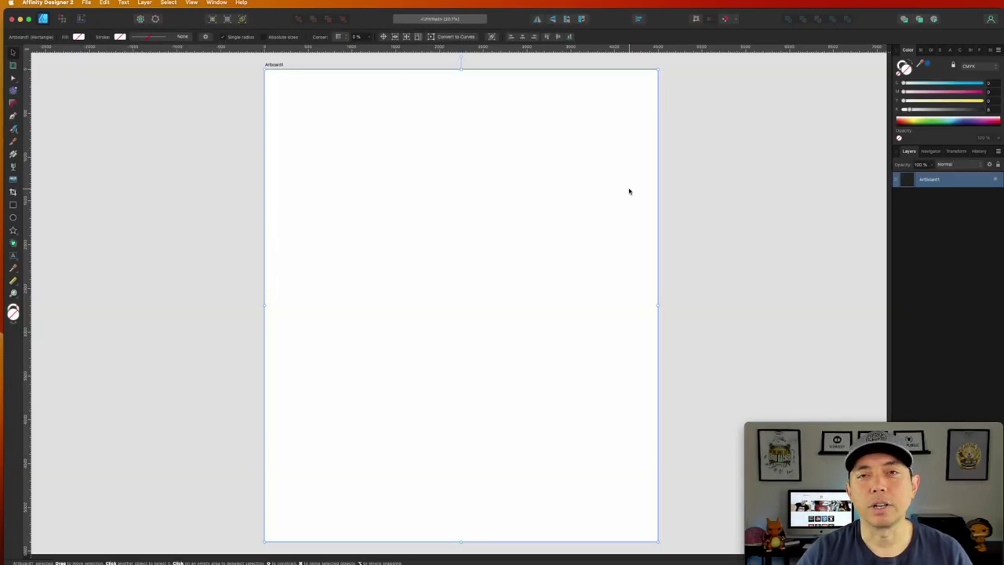
{"action": "left_click", "coordinate": [705, 155]}
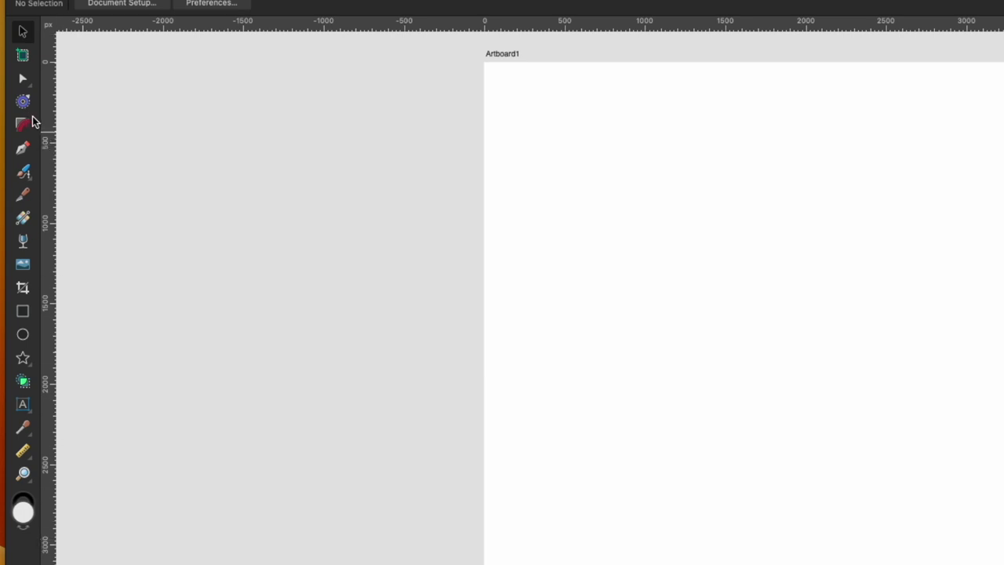
Add the art text "Las ve" to the upper part of the artboard and enlarge it to about 179 pt.
{"action": "left_click", "coordinate": [23, 403]}
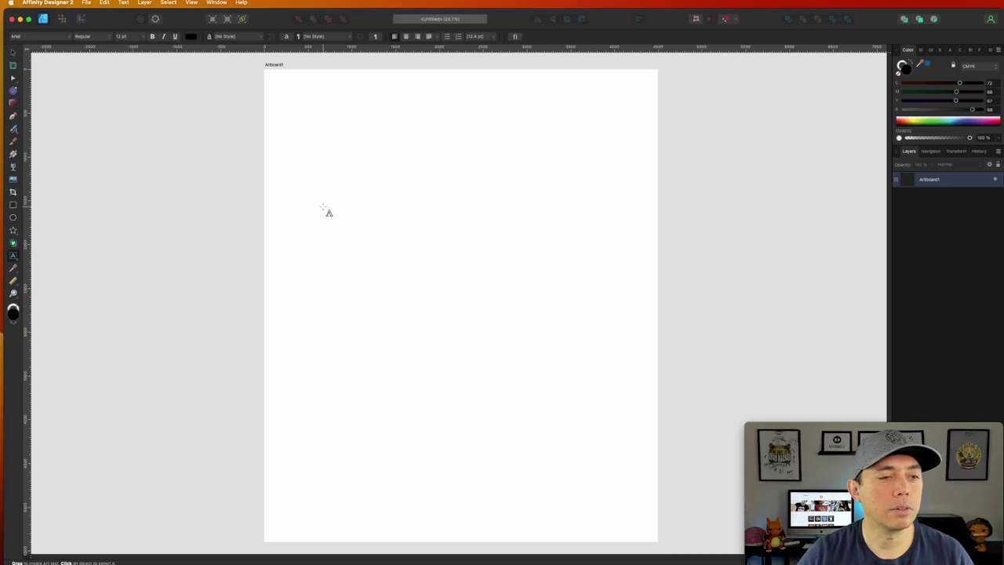
{"action": "left_click", "coordinate": [323, 206]}
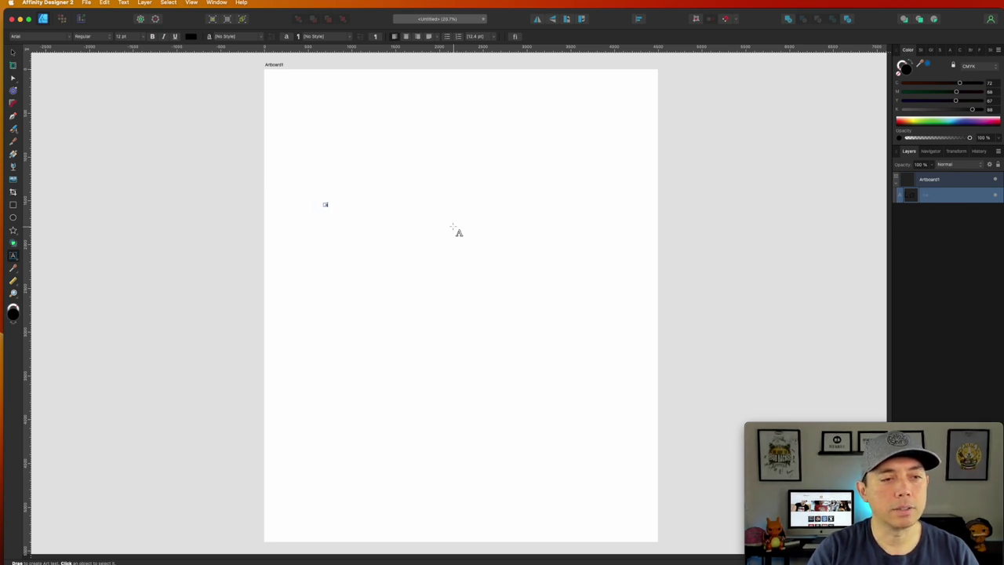
{"action": "type", "text": "Cat v"}
{"action": "key", "text": "Escape"}
{"action": "left_click", "coordinate": [14, 54]}
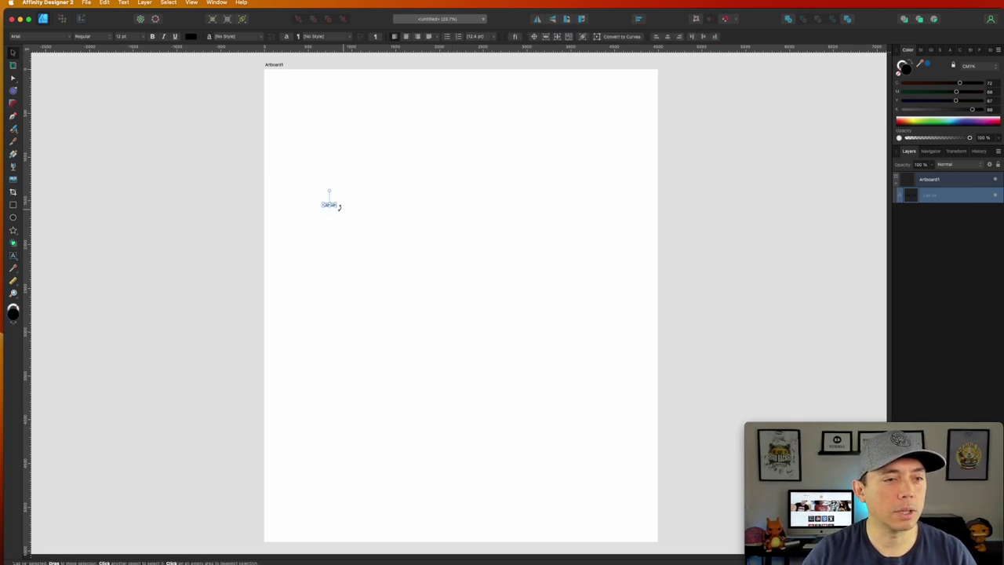
{"action": "left_click_drag", "start_coordinate": [334, 204], "coordinate": [507, 250]}
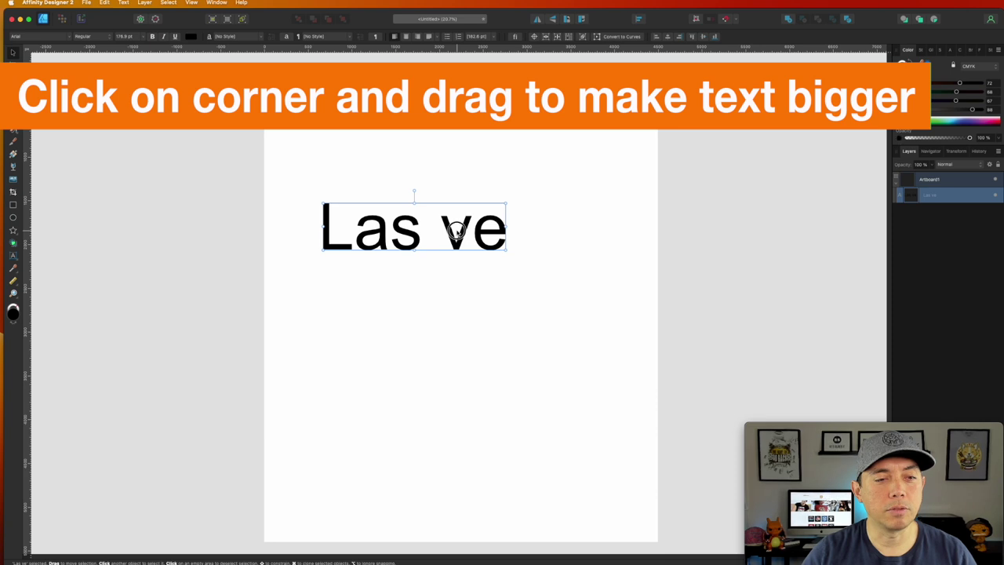
Replace the wording with "LAS VEGAS" and scale the text down to 153.4 pt so it fits on the artboard.
{"action": "double_click", "coordinate": [457, 229]}
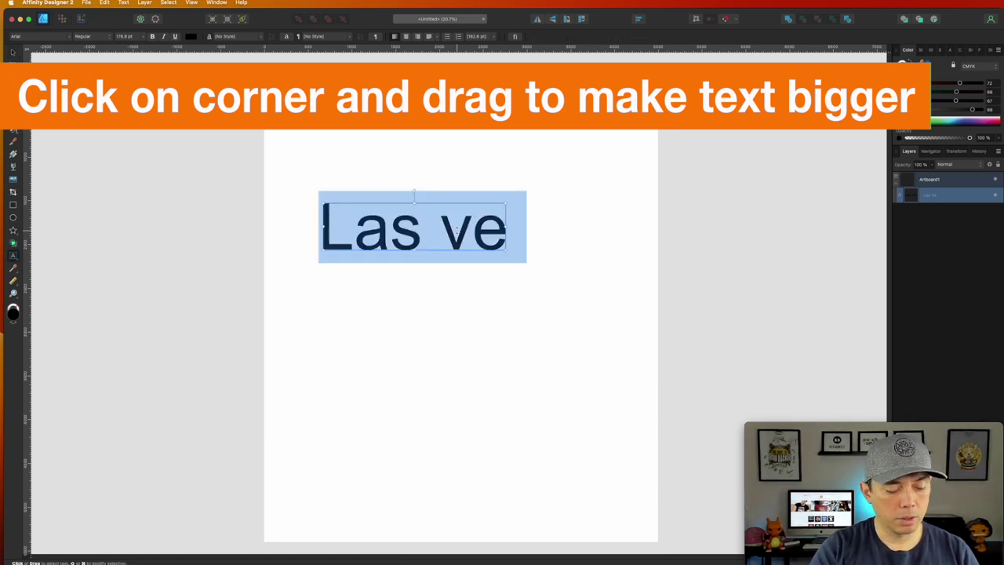
{"action": "type", "text": "LAS VEGAS"}
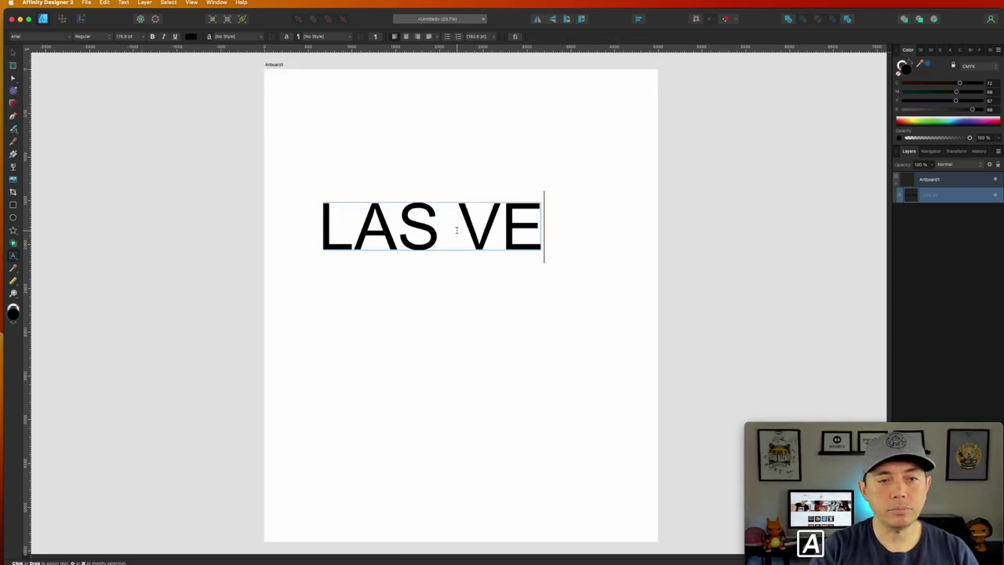
{"action": "key", "text": "Escape"}
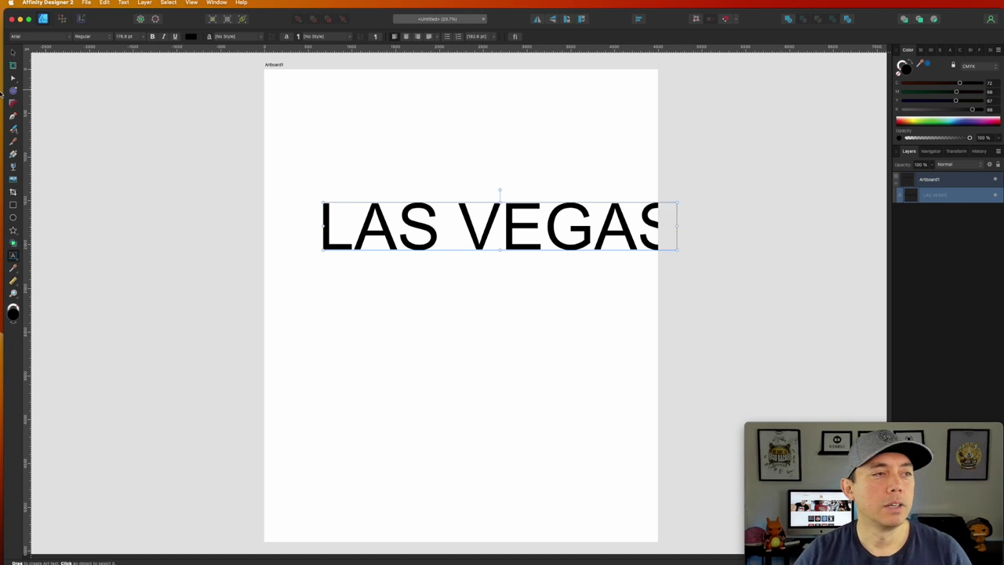
{"action": "left_click", "coordinate": [11, 52]}
{"action": "left_click_drag", "start_coordinate": [678, 249], "coordinate": [556, 184]}
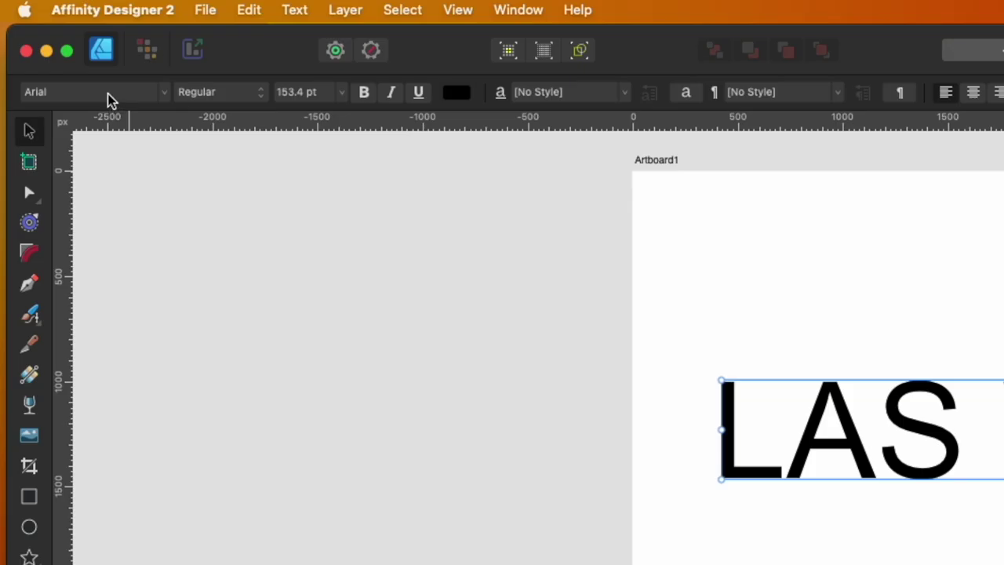
Change the font of the LAS VEGAS text to Superstar M54.
{"action": "left_click", "coordinate": [37, 36]}
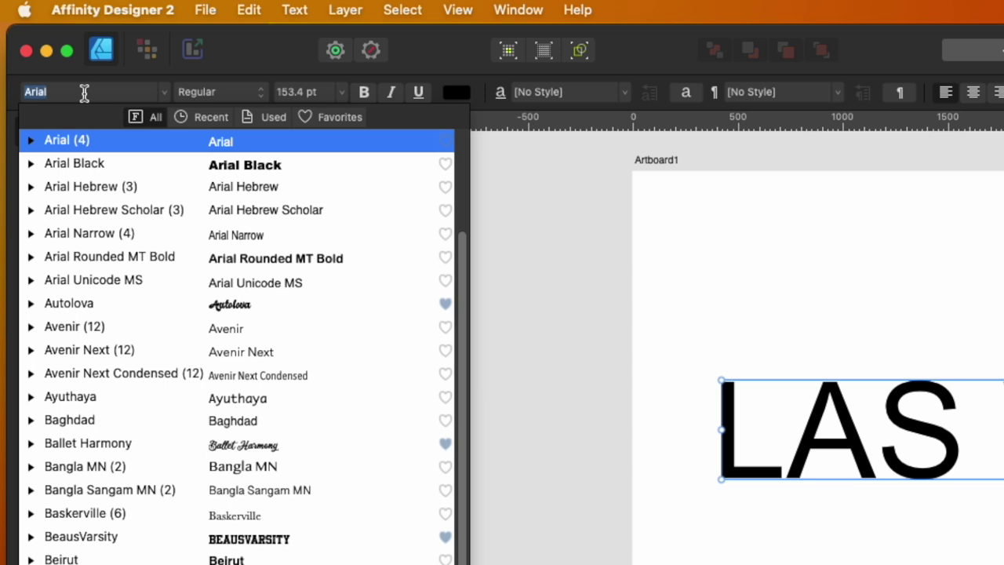
{"action": "type", "text": "s"}
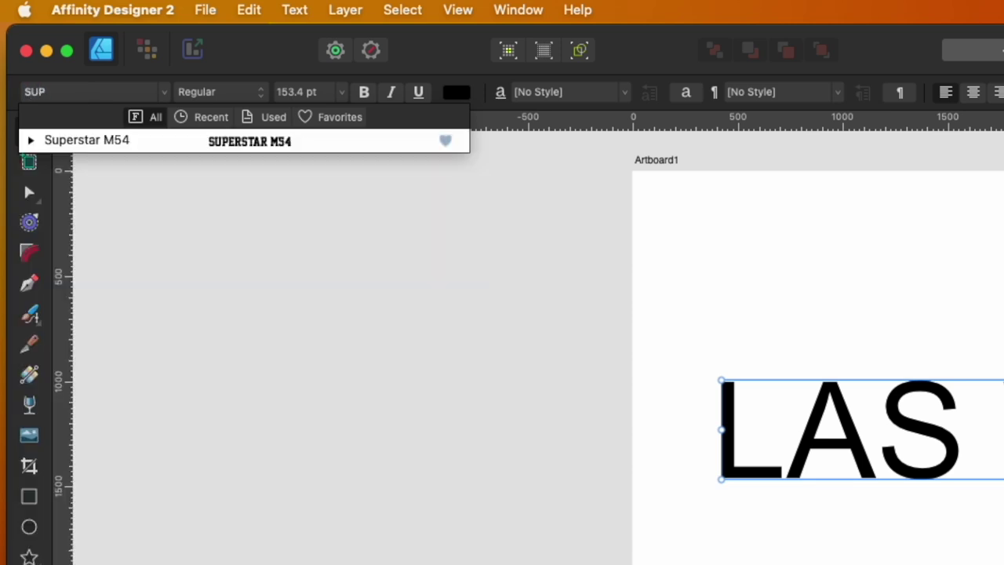
{"action": "left_click", "coordinate": [74, 149]}
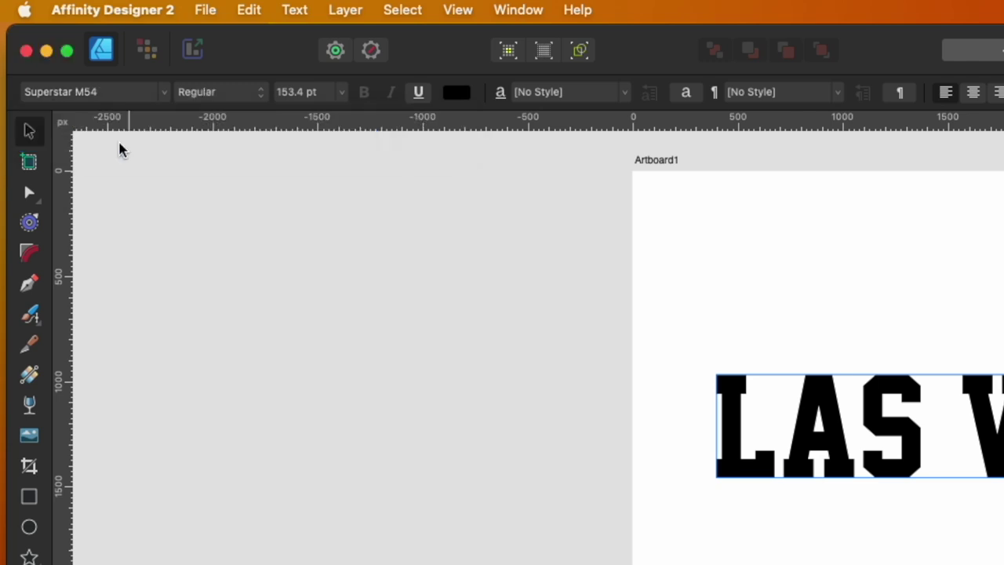
{"action": "left_click", "coordinate": [120, 146]}
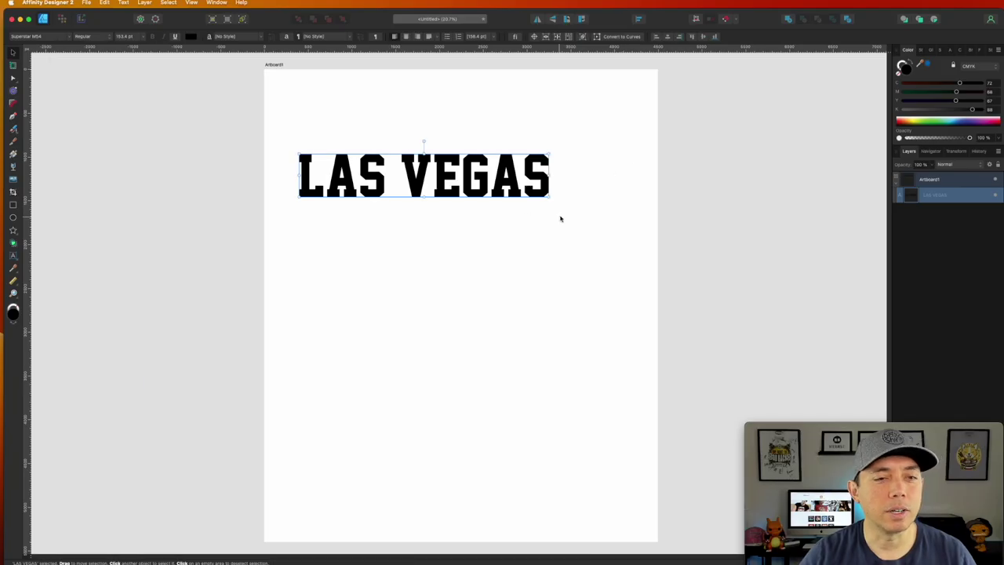
Enlarge the LAS VEGAS text to 190.6 pt and nudge it toward the artboard's horizontal centre.
{"action": "left_click_drag", "start_coordinate": [550, 196], "coordinate": [610, 210]}
{"action": "key", "text": "super+d"}
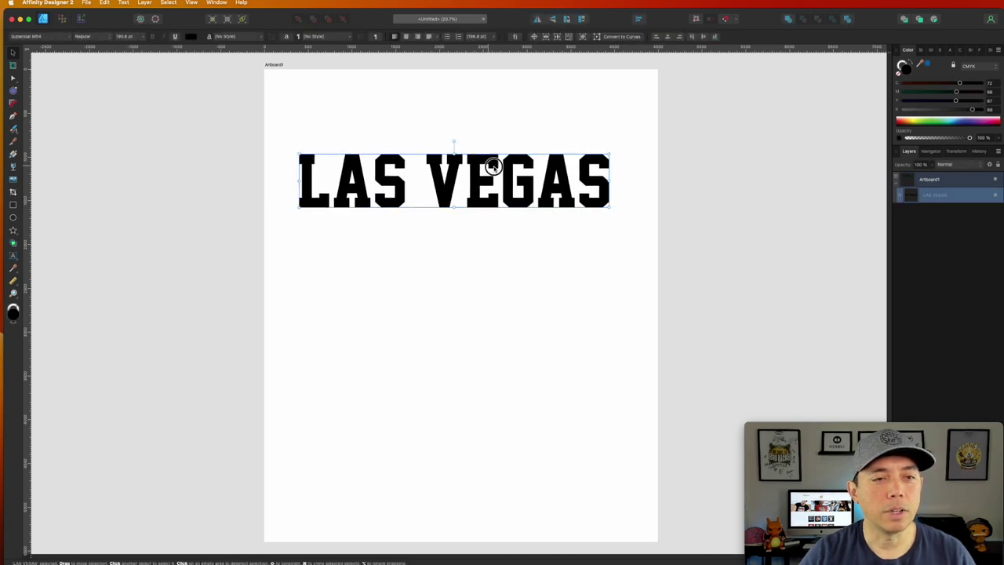
{"action": "left_click_drag", "start_coordinate": [489, 164], "coordinate": [495, 165]}
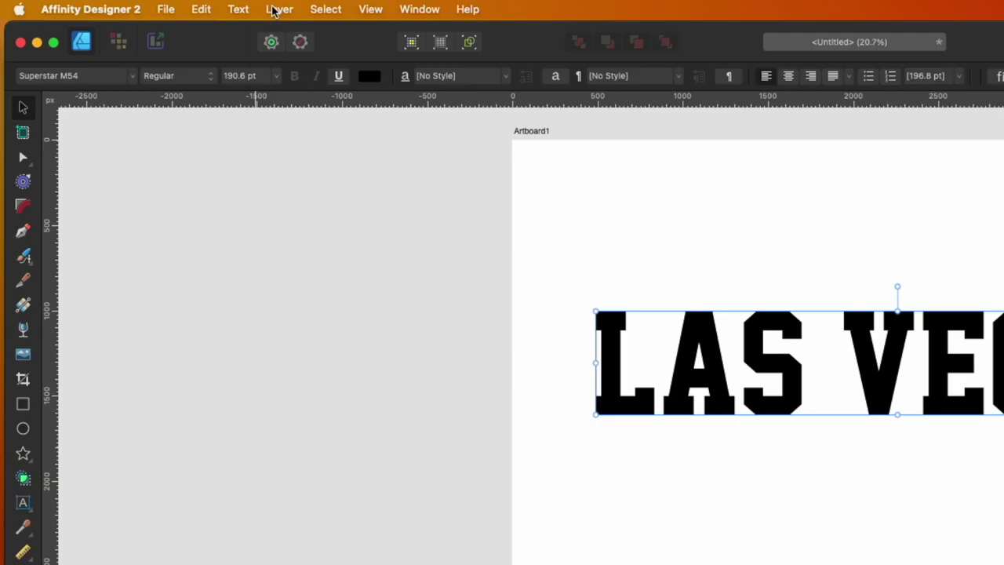
Apply a Mesh warp group to the LAS VEGAS text and review the available warp types.
{"action": "left_click", "coordinate": [279, 10]}
{"action": "mouse_move", "coordinate": [284, 106]}
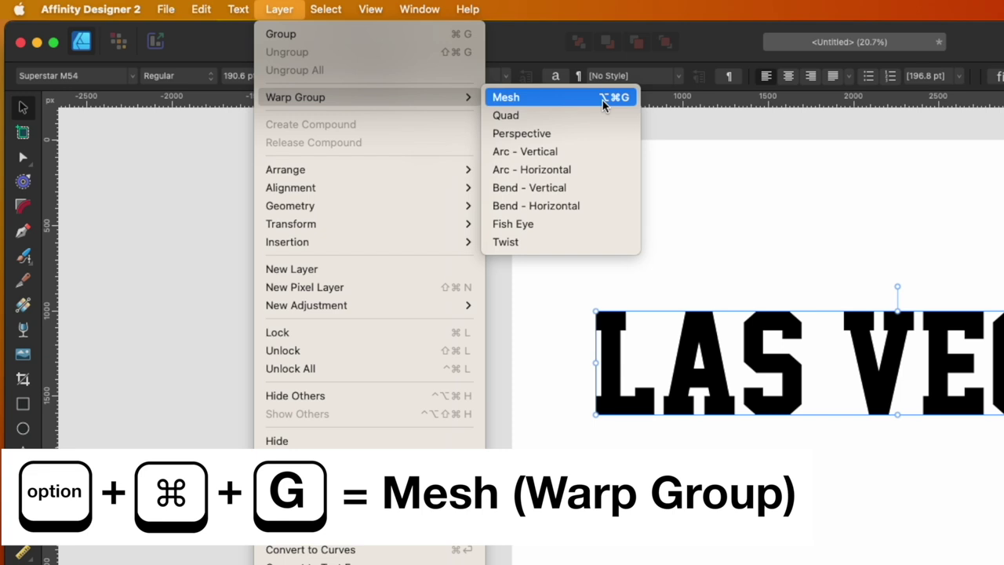
{"action": "left_click", "coordinate": [802, 298]}
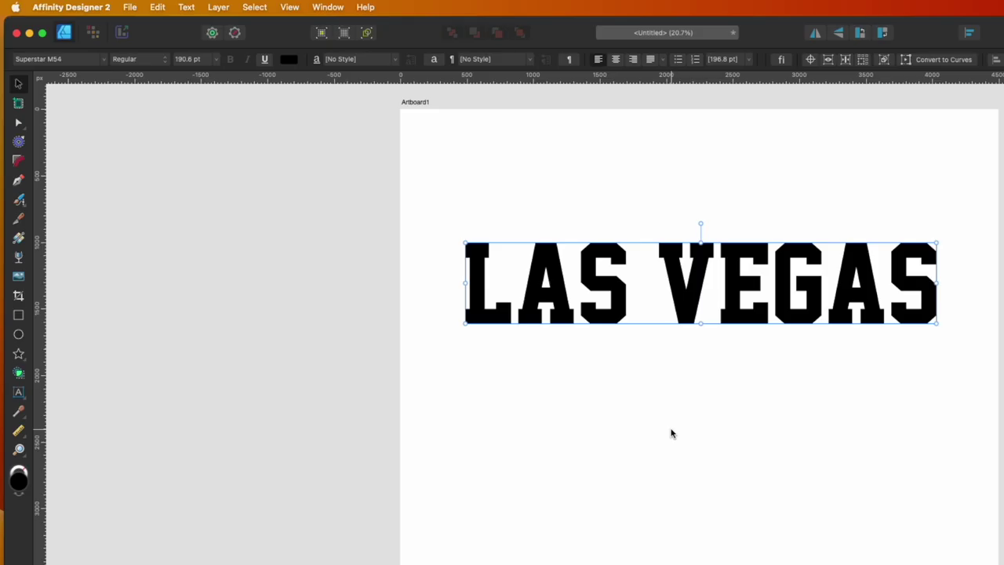
{"action": "key", "text": "a"}
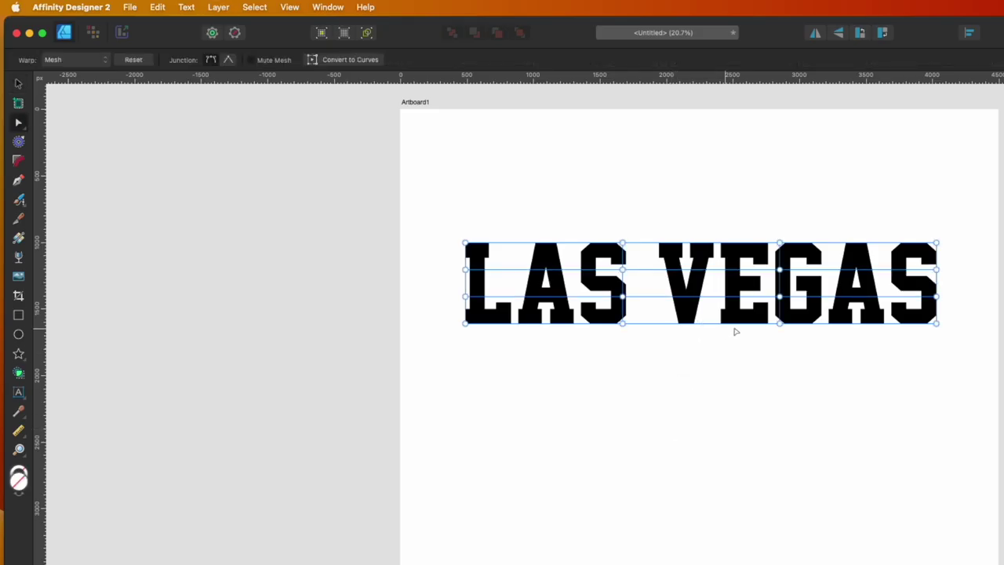
{"action": "left_click", "coordinate": [79, 62]}
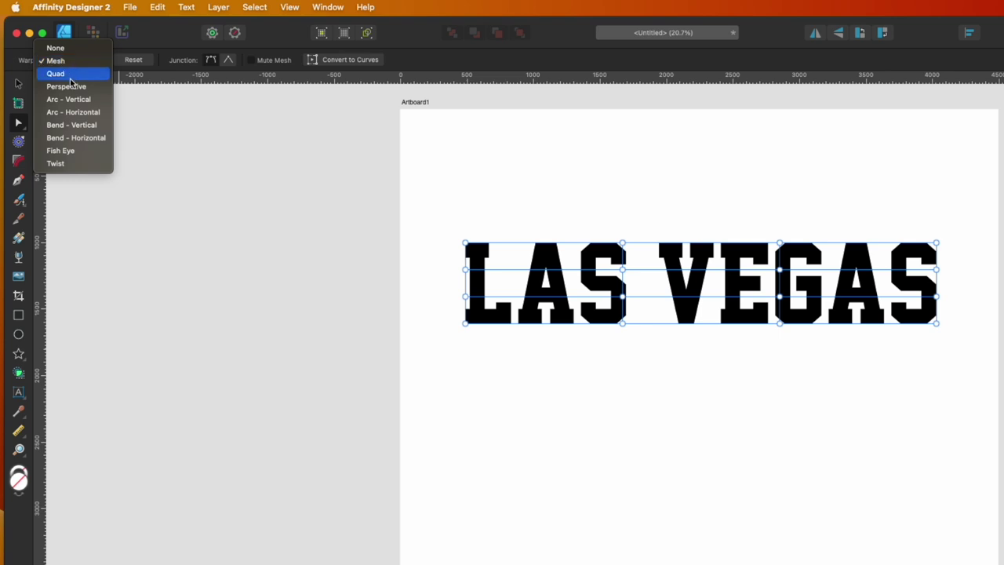
{"action": "left_click", "coordinate": [299, 157]}
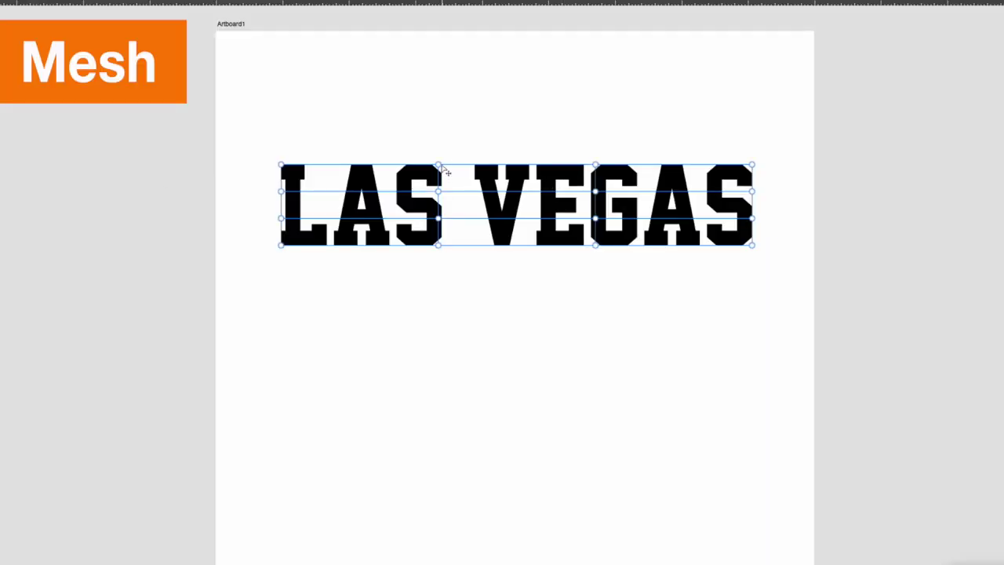
Try to distort the LAS VEGAS text by pulling the upper-edge mesh nodes upward and the end node outward.
{"action": "left_click", "coordinate": [625, 245]}
{"action": "left_click_drag", "start_coordinate": [438, 165], "coordinate": [441, 136]}
{"action": "left_click_drag", "start_coordinate": [601, 168], "coordinate": [601, 144]}
{"action": "left_click_drag", "start_coordinate": [752, 166], "coordinate": [786, 162]}
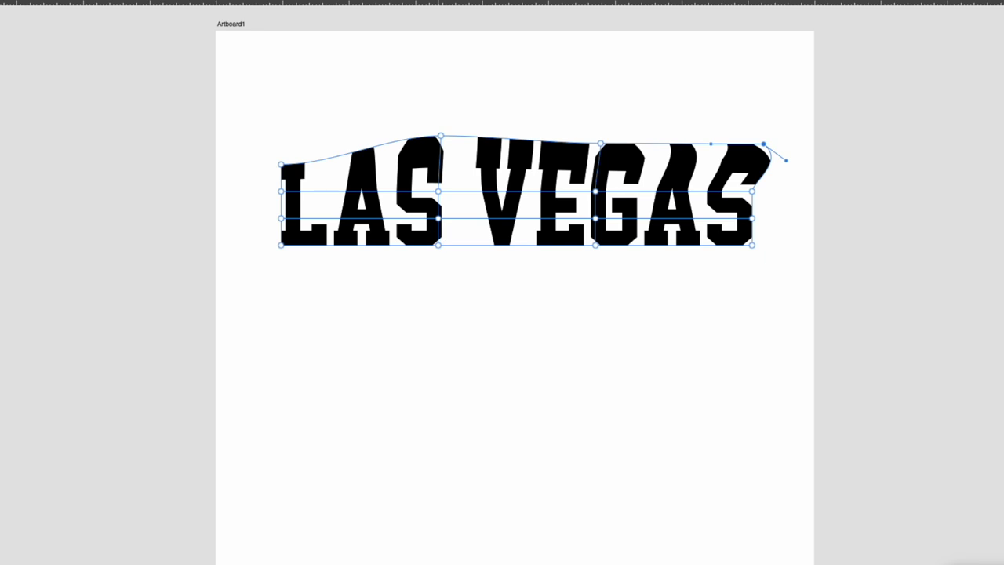
Undo the mesh node moves on the LAS VEGAS text and deselect it.
{"action": "key", "text": "super+z"}
{"action": "key", "text": "super+z"}
{"action": "key", "text": "super+z"}
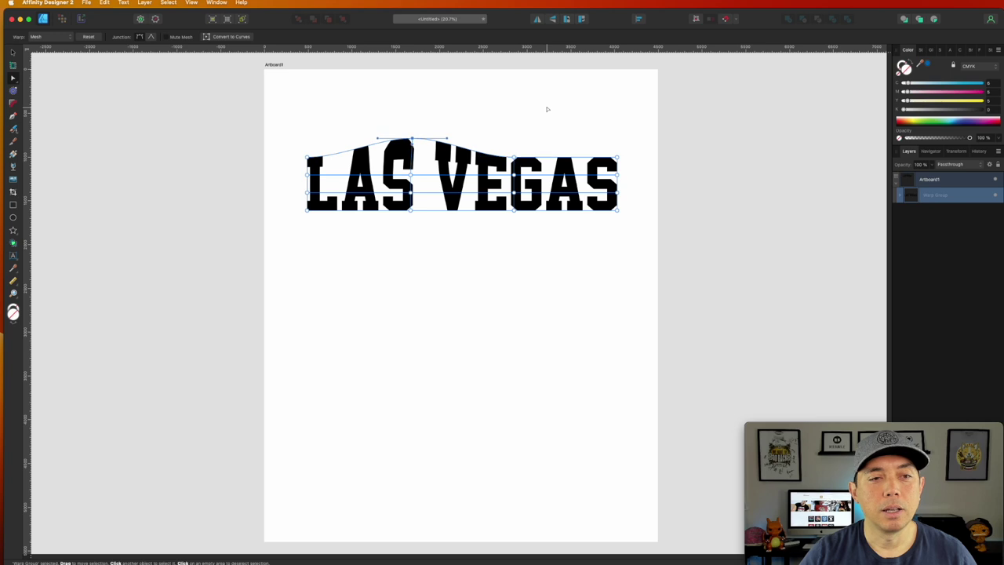
{"action": "left_click", "coordinate": [453, 97]}
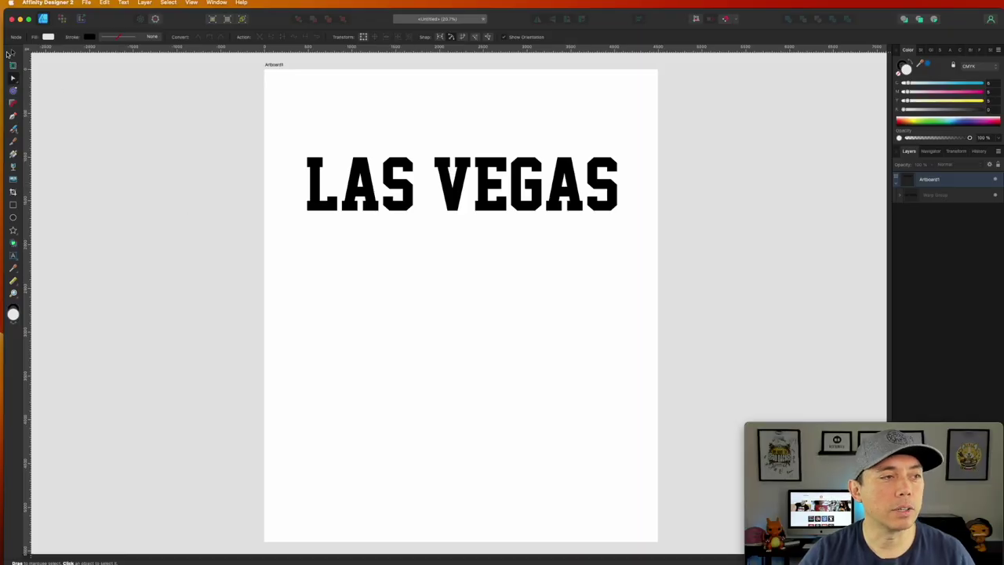
Duplicate the LAS VEGAS warp group directly below the original and change the copy's text to "ONE".
{"action": "left_click", "coordinate": [14, 54]}
{"action": "left_click", "coordinate": [395, 167]}
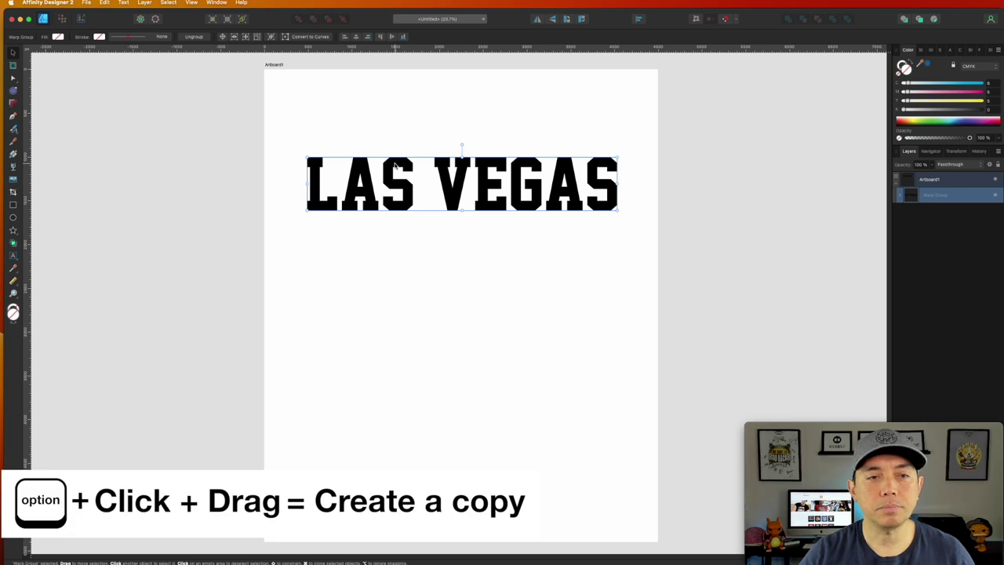
{"action": "left_click_drag", "start_coordinate": [397, 165], "coordinate": [397, 276]}
{"action": "double_click", "coordinate": [404, 297]}
{"action": "left_click", "coordinate": [408, 296]}
{"action": "double_click", "coordinate": [409, 295]}
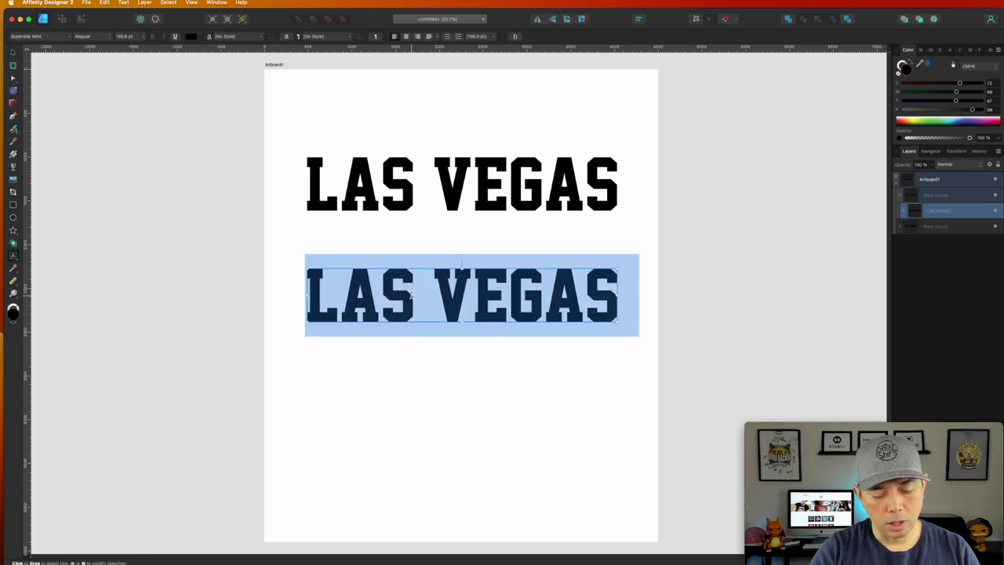
{"action": "type", "text": "ONE"}
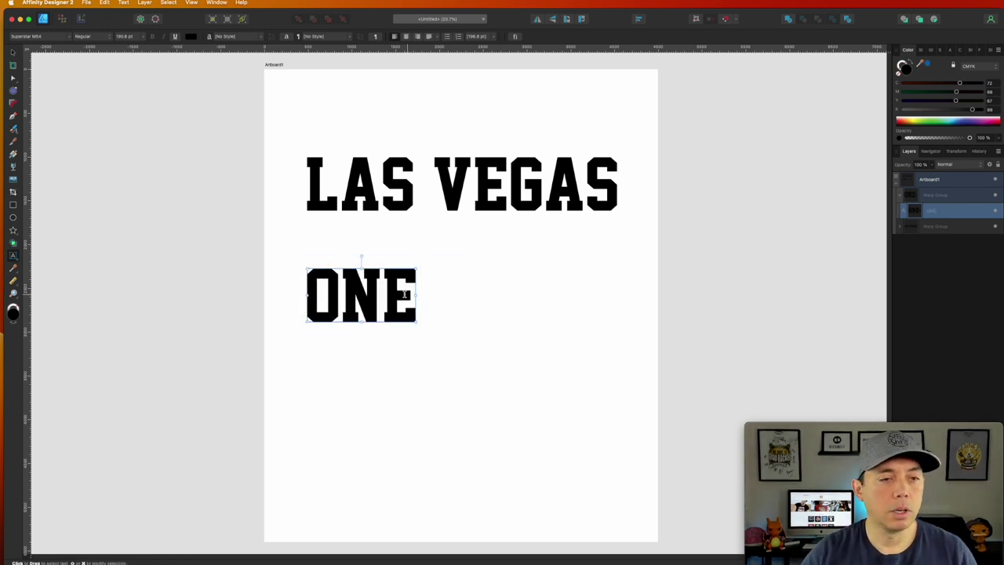
Change the font of the ONE text to Coaster.
{"action": "double_click", "coordinate": [394, 292]}
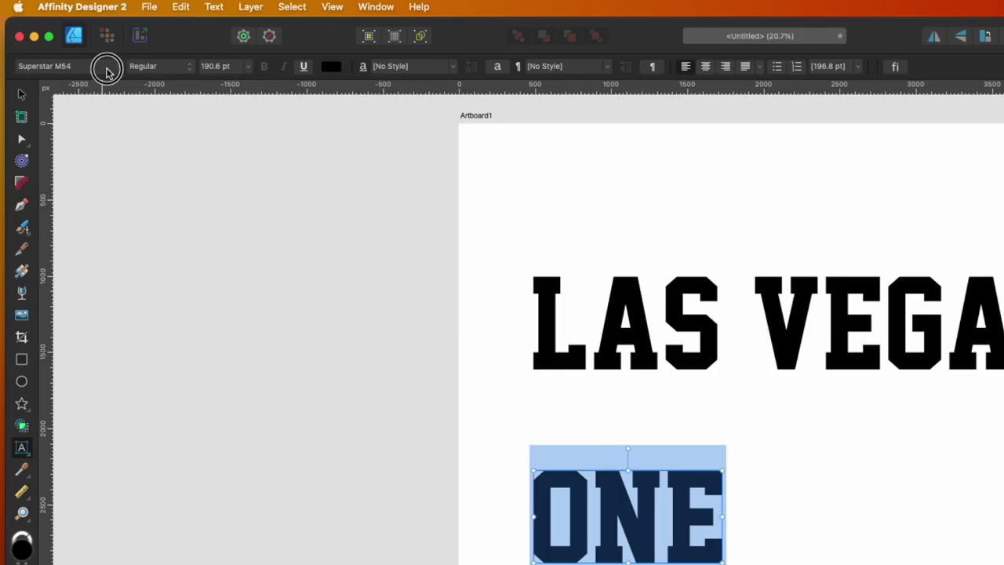
{"action": "left_click", "coordinate": [100, 67]}
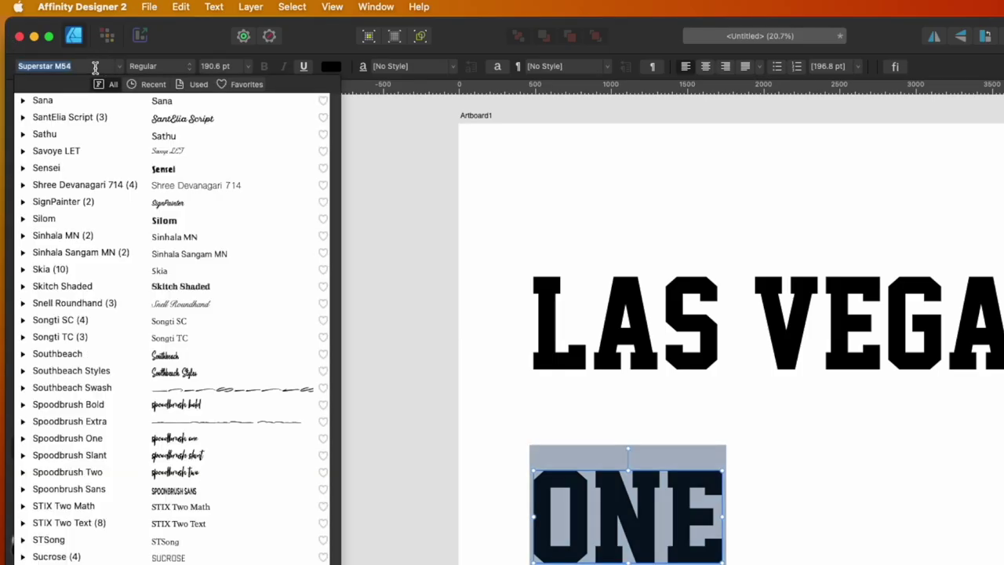
{"action": "type", "text": "co"}
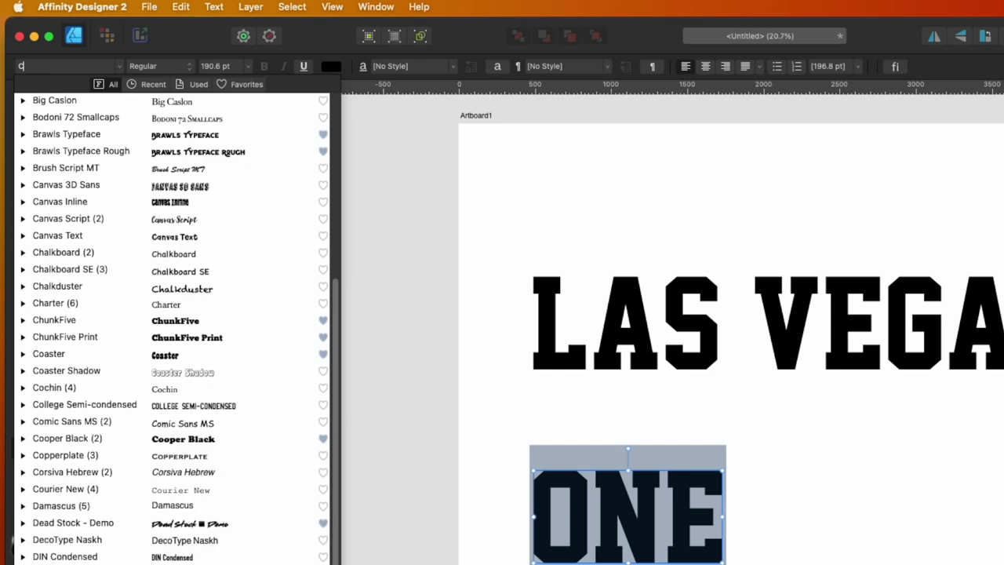
{"action": "type", "text": "a"}
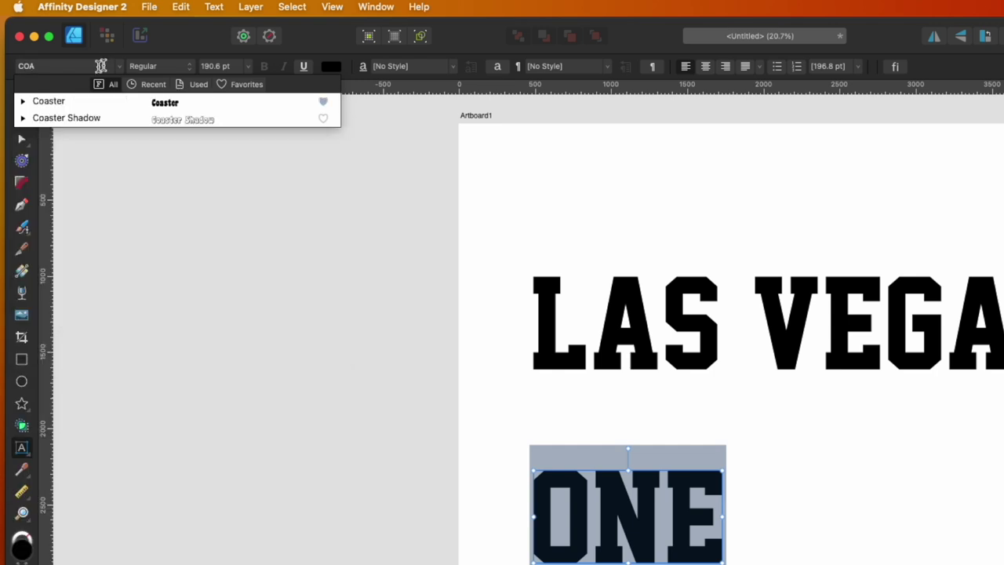
{"action": "left_click", "coordinate": [132, 102]}
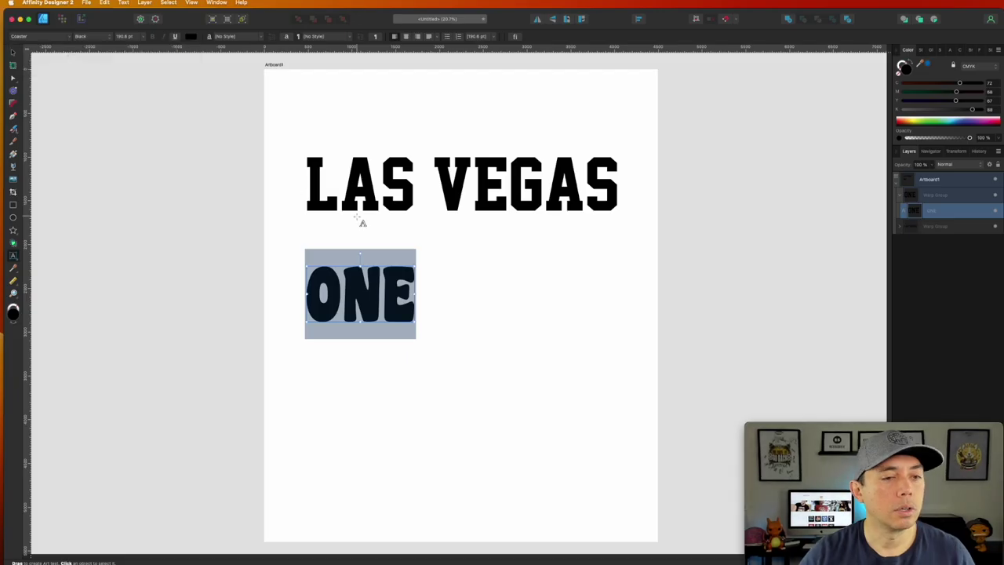
Move ONE toward the artboard's centre, place two copies below it, and change the middle copy's text to "LUCKY".
{"action": "left_click", "coordinate": [12, 53]}
{"action": "left_click", "coordinate": [459, 287]}
{"action": "left_click_drag", "start_coordinate": [387, 292], "coordinate": [466, 420]}
{"action": "double_click", "coordinate": [447, 352]}
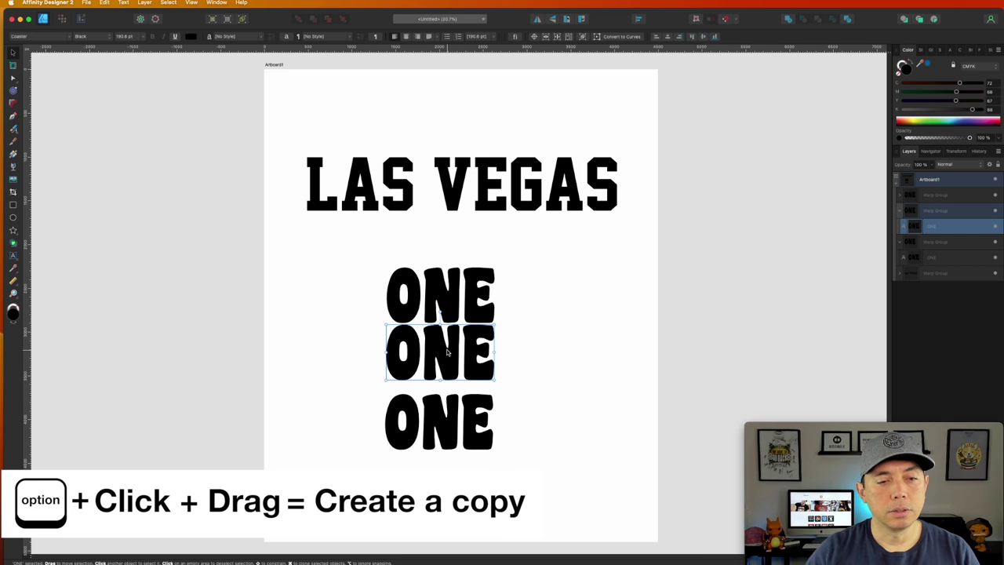
{"action": "double_click", "coordinate": [453, 353]}
{"action": "type", "text": "LUCKY"}
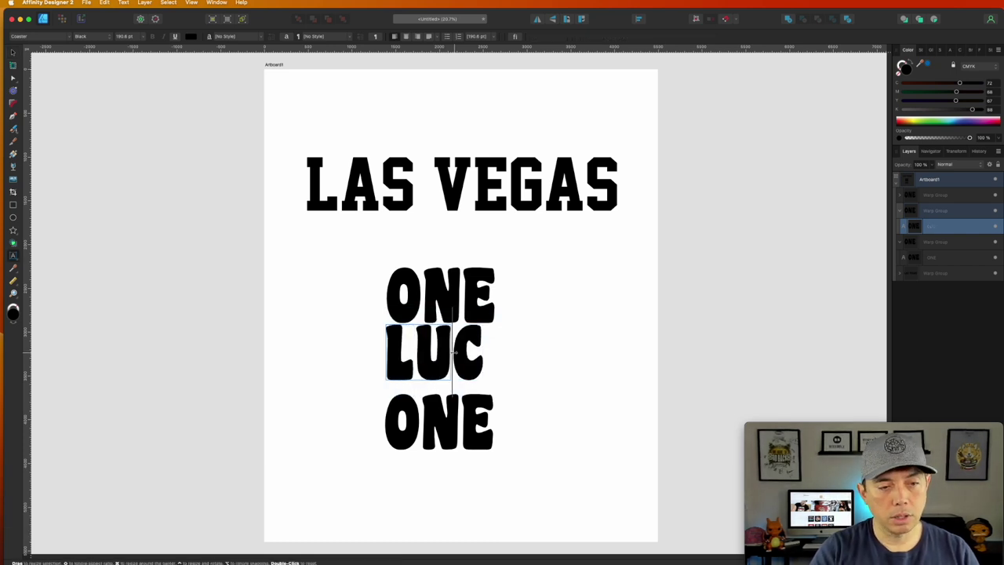
Change the lowest ONE copy's text to "TEACHER".
{"action": "double_click", "coordinate": [429, 414]}
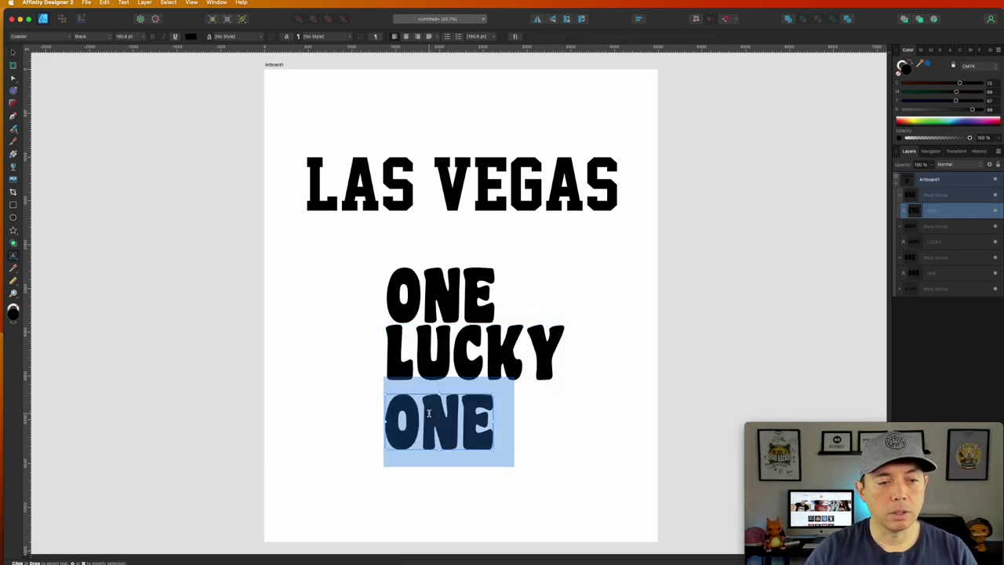
{"action": "type", "text": "TEA"}
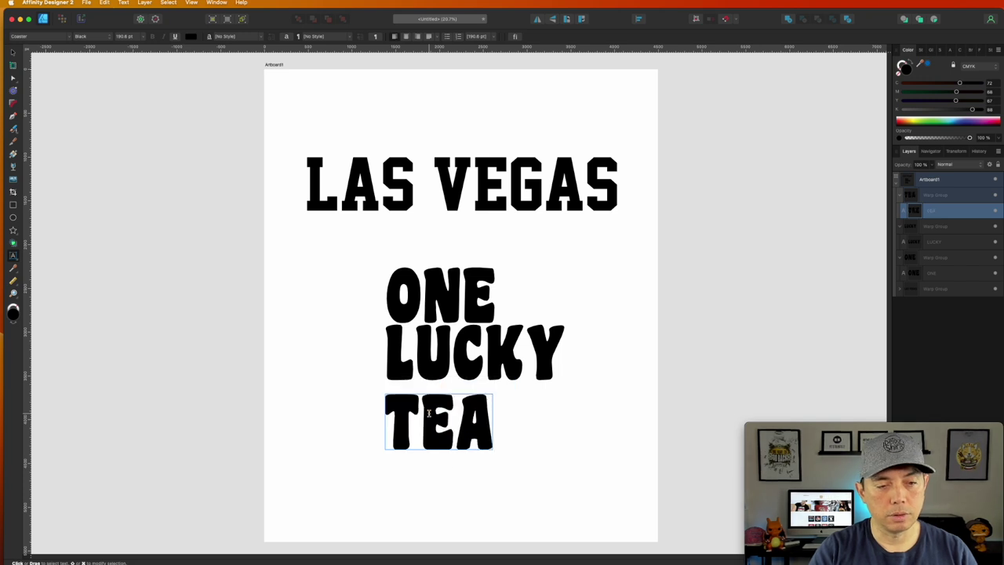
{"action": "type", "text": "CHER"}
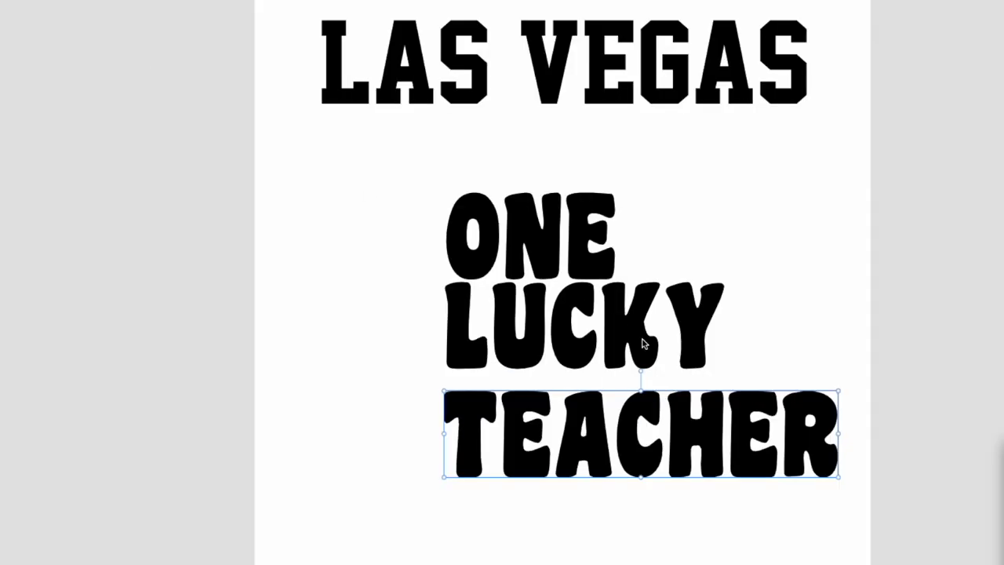
Stack LUCKY and TEACHER closely centred beneath ONE, and enlarge ONE proportionally above them.
{"action": "left_click_drag", "start_coordinate": [642, 343], "coordinate": [590, 348]}
{"action": "left_click_drag", "start_coordinate": [617, 426], "coordinate": [523, 419]}
{"action": "left_click", "coordinate": [506, 230]}
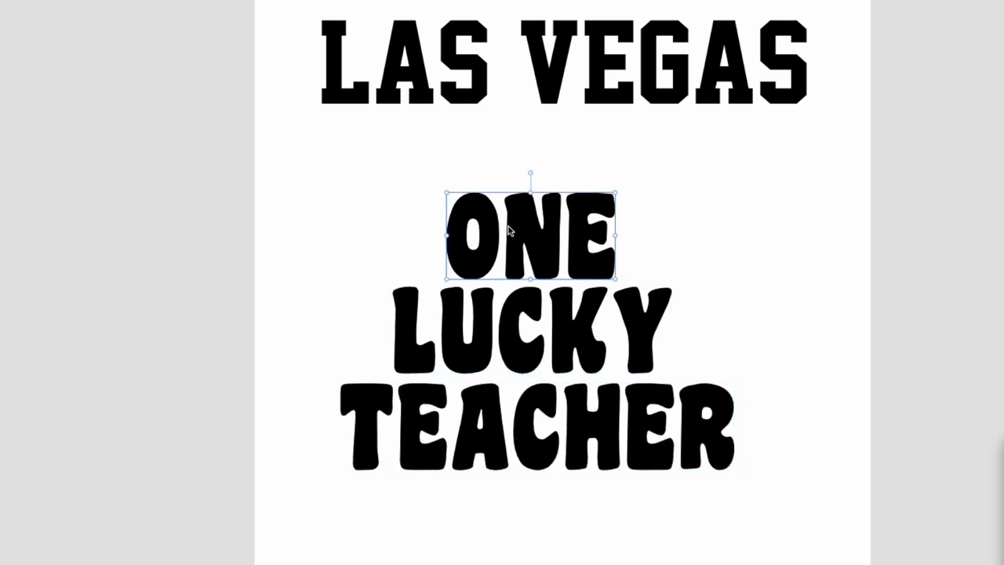
{"action": "left_click_drag", "start_coordinate": [617, 190], "coordinate": [680, 171]}
{"action": "left_click_drag", "start_coordinate": [634, 209], "coordinate": [602, 217]}
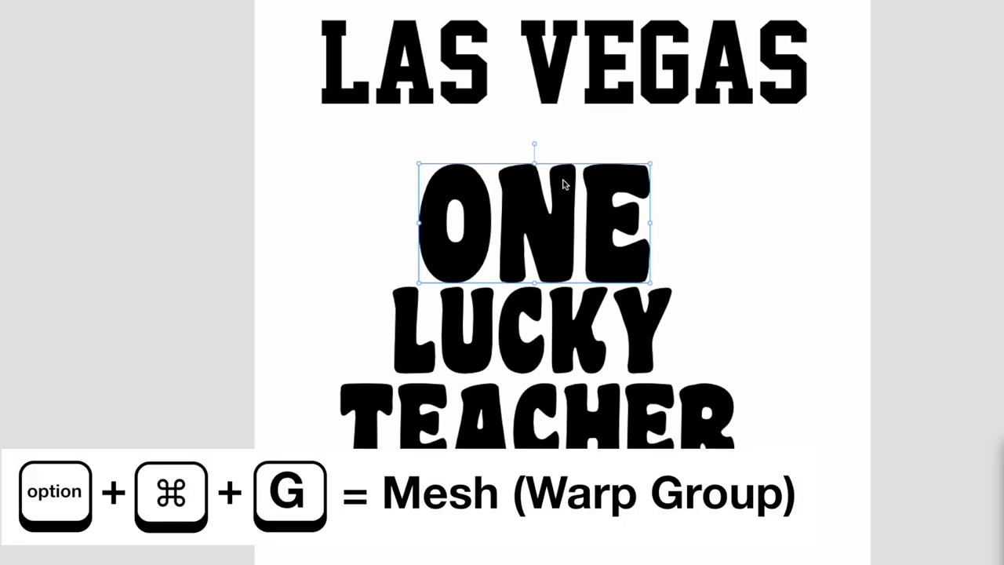
Apply a Mesh warp group to ONE and pull its two inner lower-edge nodes upward into an arch.
{"action": "key", "text": "alt+super+g"}
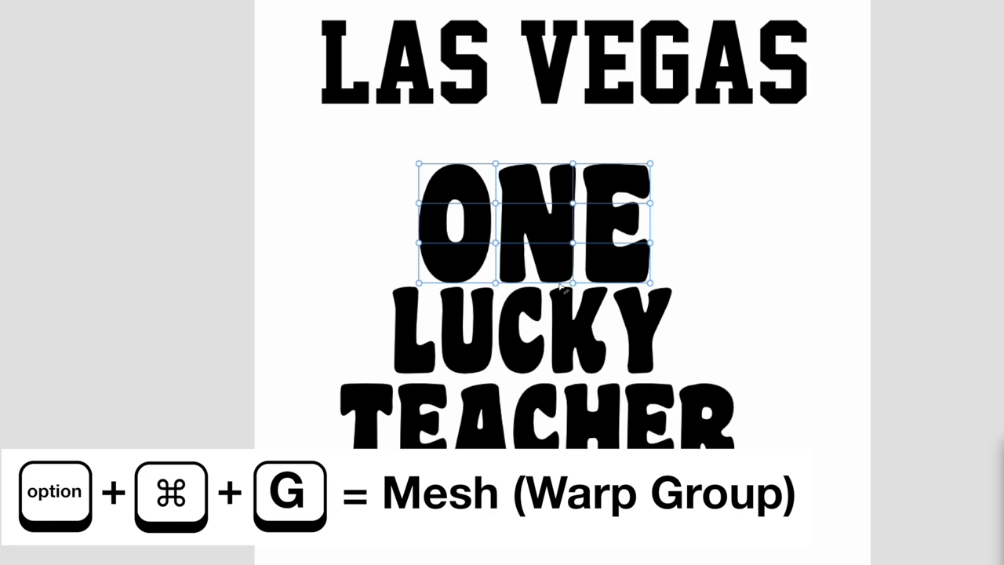
{"action": "left_click_drag", "start_coordinate": [573, 283], "coordinate": [577, 267]}
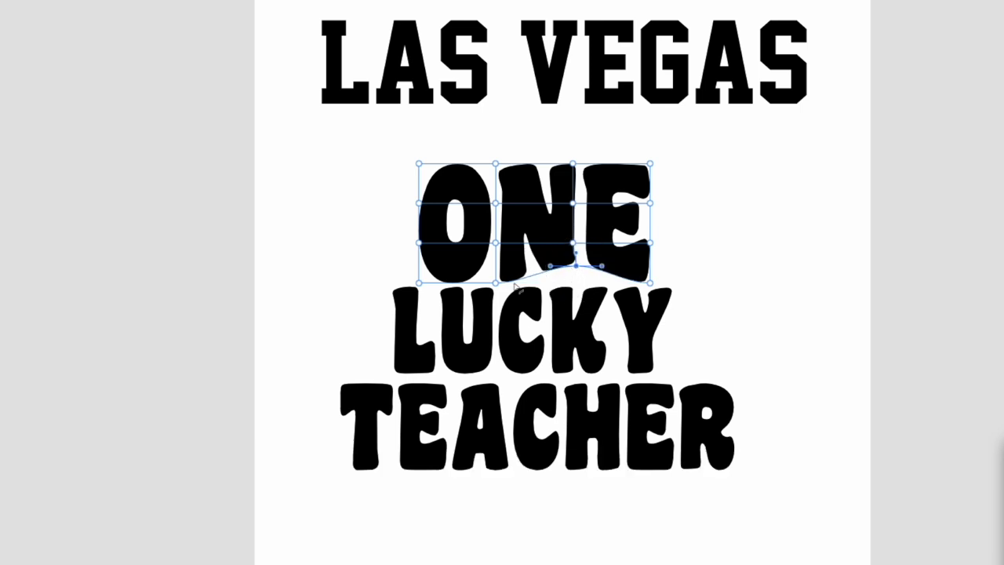
{"action": "left_click_drag", "start_coordinate": [499, 284], "coordinate": [529, 263]}
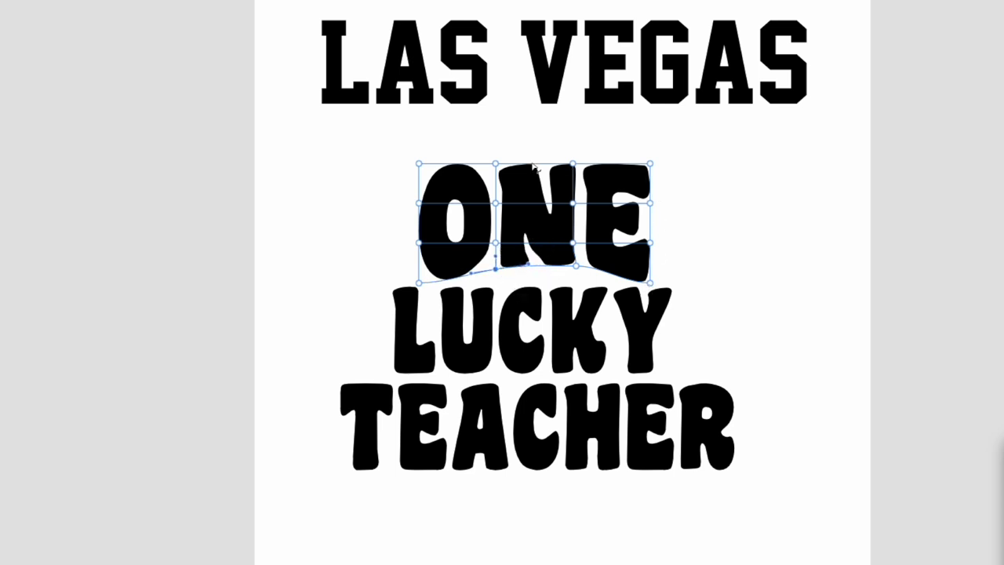
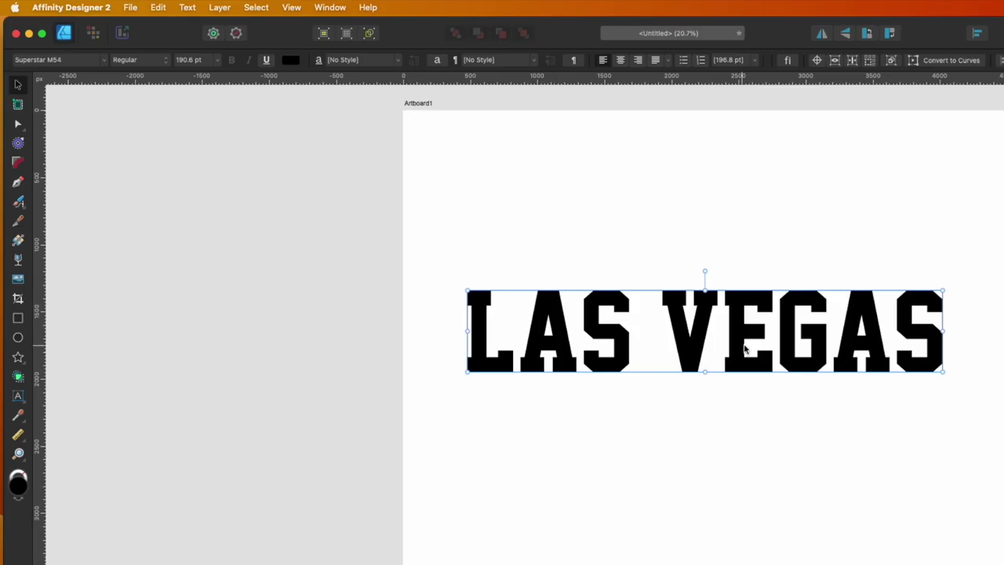
Move the standalone LAS VEGAS text slightly up and to the left, and apply a Mesh warp group to it.
{"action": "left_click_drag", "start_coordinate": [481, 212], "coordinate": [477, 201]}
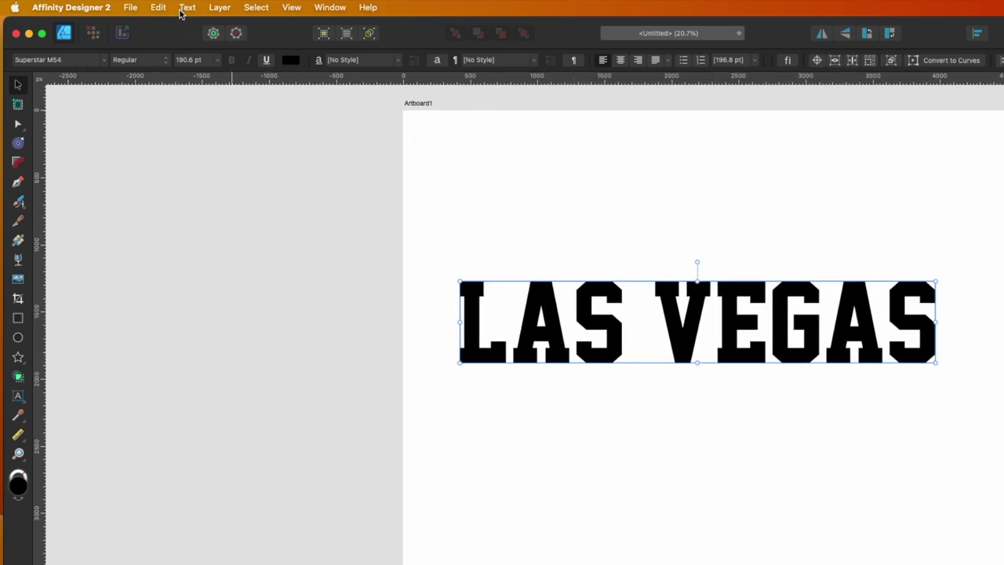
{"action": "left_click", "coordinate": [219, 11]}
{"action": "mouse_move", "coordinate": [345, 76]}
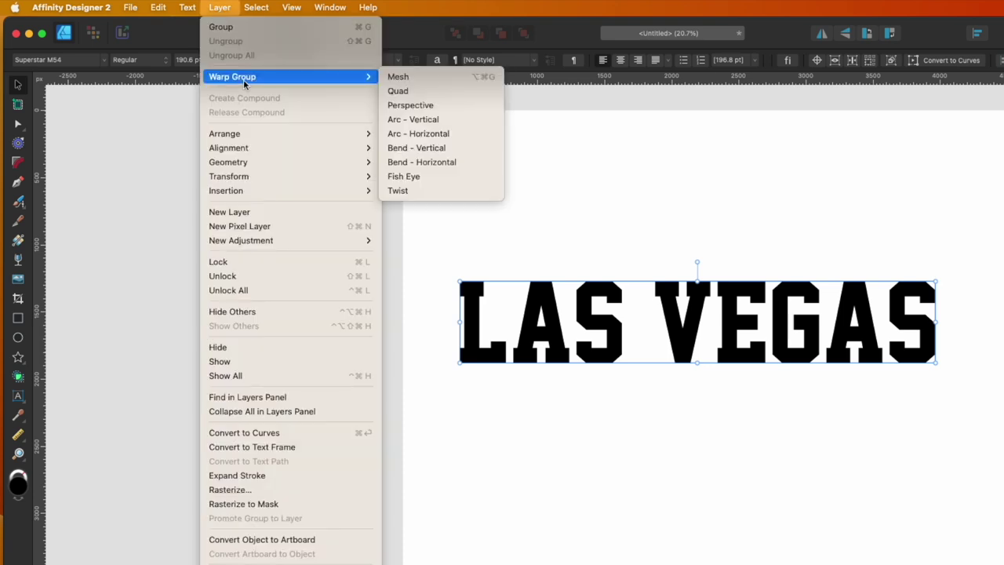
{"action": "left_click", "coordinate": [400, 77]}
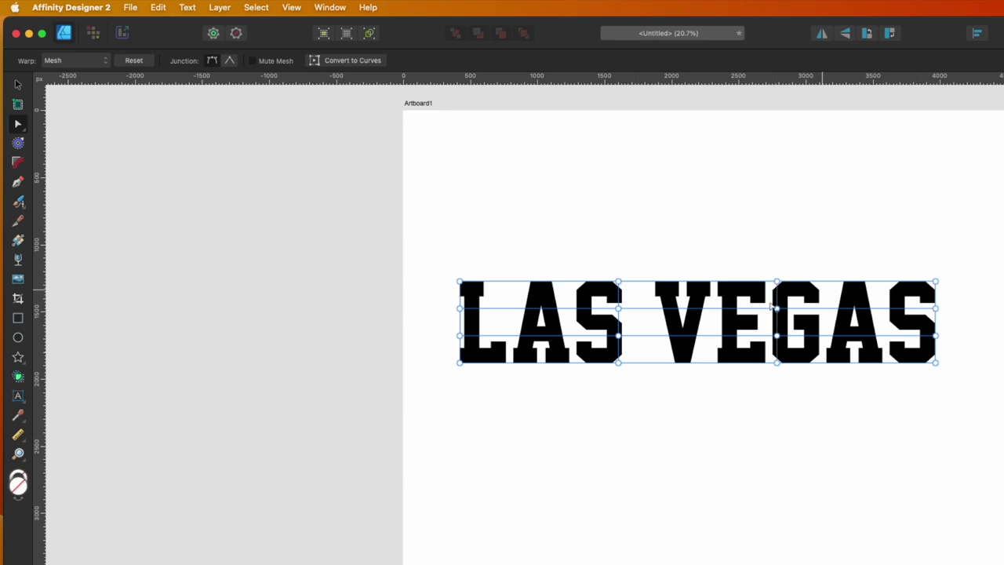
Switch the LAS VEGAS warp to Quad and slant the text by moving its two upper corner nodes to the right.
{"action": "left_click", "coordinate": [90, 61]}
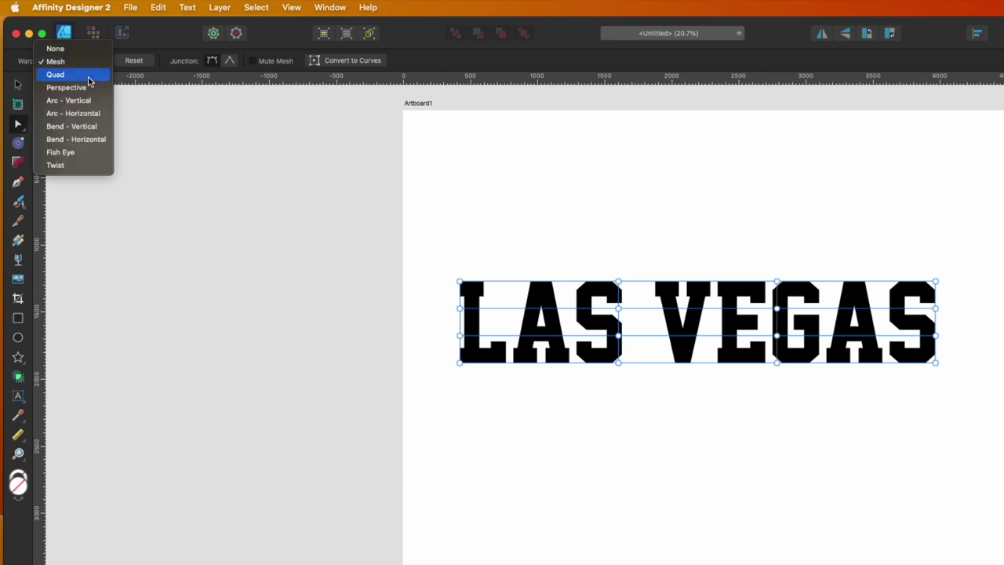
{"action": "left_click", "coordinate": [57, 74]}
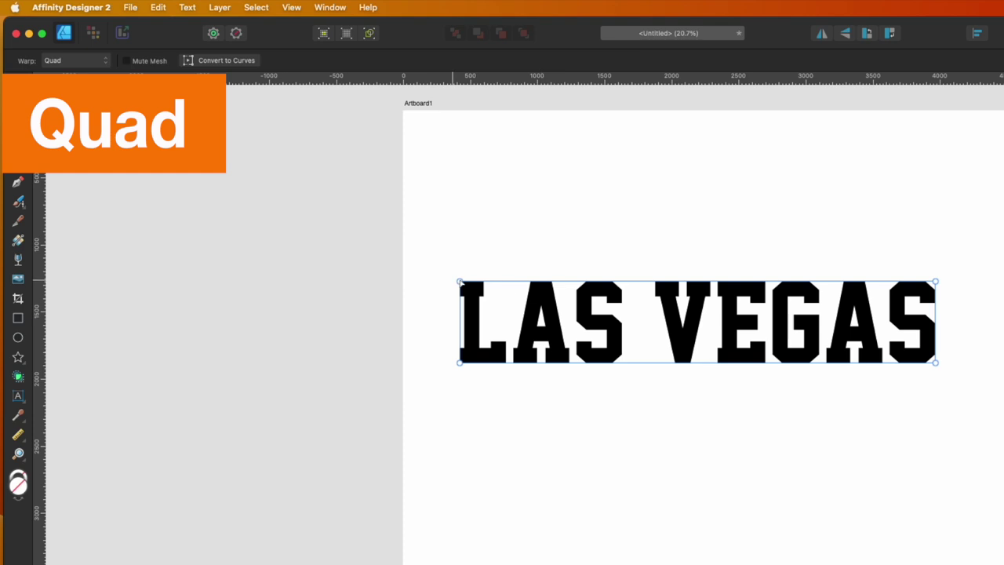
{"action": "left_click_drag", "start_coordinate": [461, 281], "coordinate": [539, 267]}
{"action": "mouse_move", "coordinate": [936, 281]}
{"action": "left_mouse_down"}
{"action": "mouse_move", "coordinate": [861, 268]}
{"action": "mouse_move", "coordinate": [954, 273]}
{"action": "left_mouse_up"}
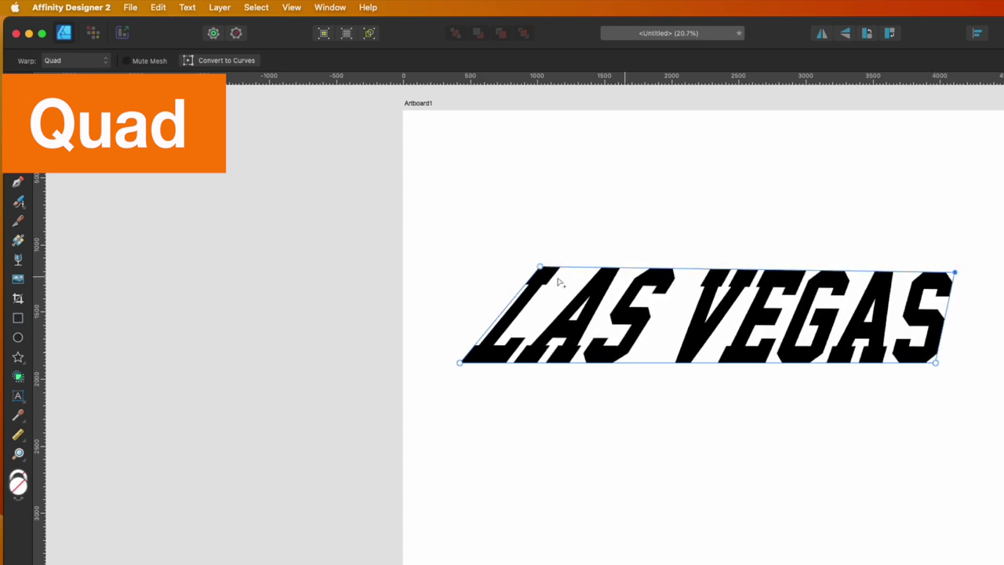
{"action": "mouse_move", "coordinate": [539, 267]}
{"action": "left_mouse_down"}
{"action": "mouse_move", "coordinate": [436, 282]}
{"action": "mouse_move", "coordinate": [441, 273]}
{"action": "mouse_move", "coordinate": [534, 262]}
{"action": "mouse_move", "coordinate": [532, 281]}
{"action": "left_mouse_up"}
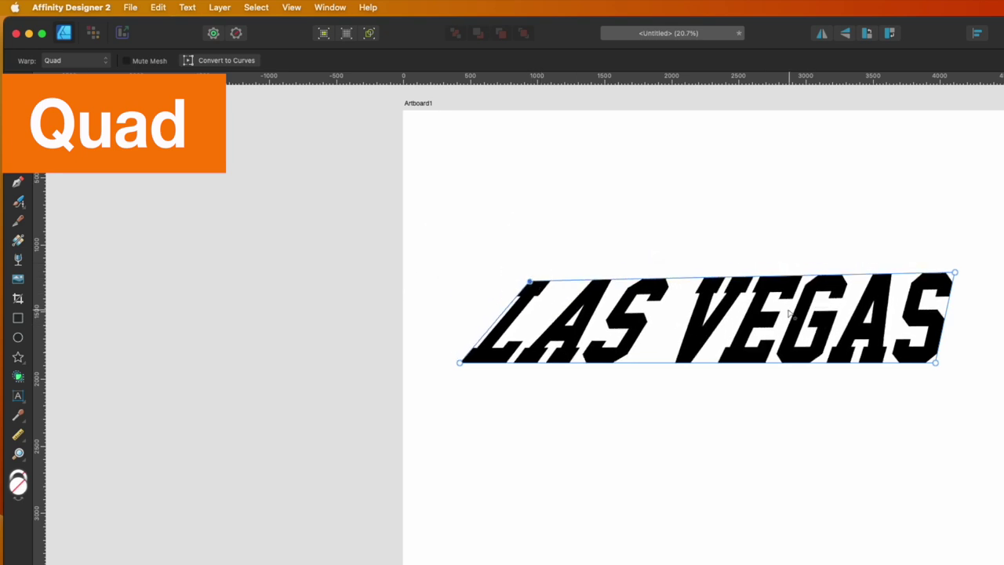
Switch the LAS VEGAS warp to Perspective and move both upper corners inward, lowering the L end and raising the S end.
{"action": "left_click", "coordinate": [94, 62]}
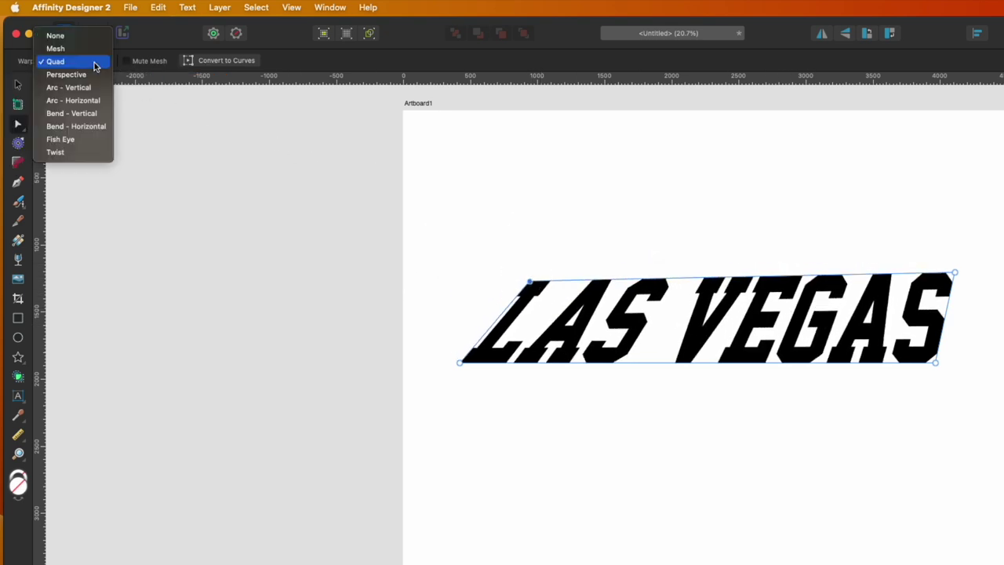
{"action": "left_click", "coordinate": [93, 75]}
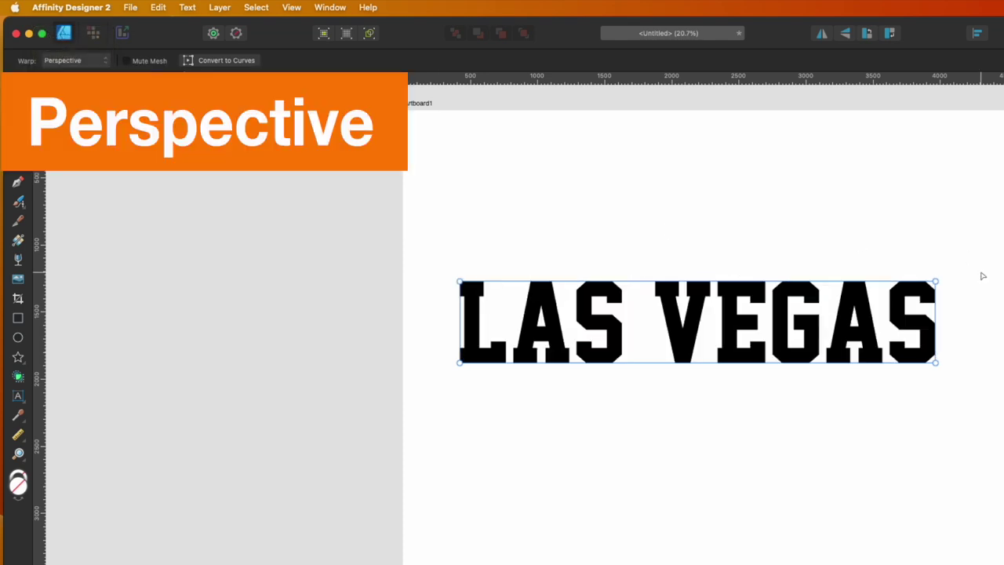
{"action": "left_click_drag", "start_coordinate": [935, 281], "coordinate": [874, 273]}
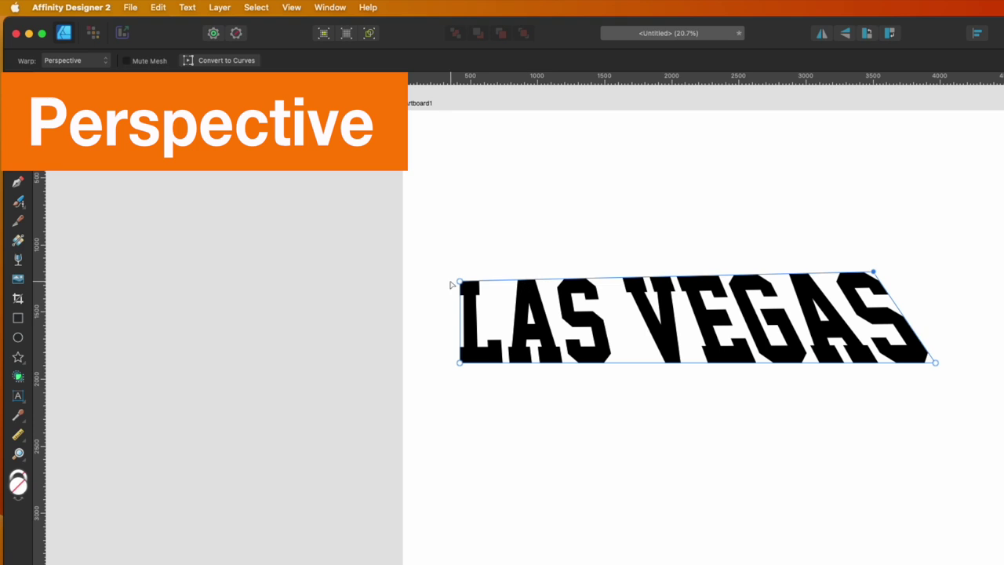
{"action": "left_click_drag", "start_coordinate": [460, 282], "coordinate": [471, 310]}
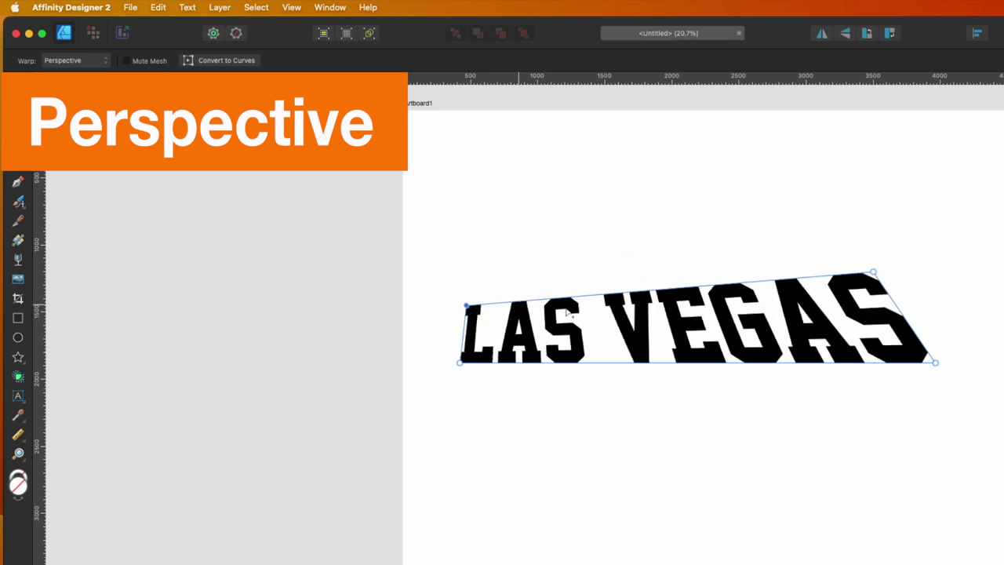
Switch the LAS VEGAS warp to Arc - Vertical with a value of 12% and deselect the text.
{"action": "left_click", "coordinate": [99, 60]}
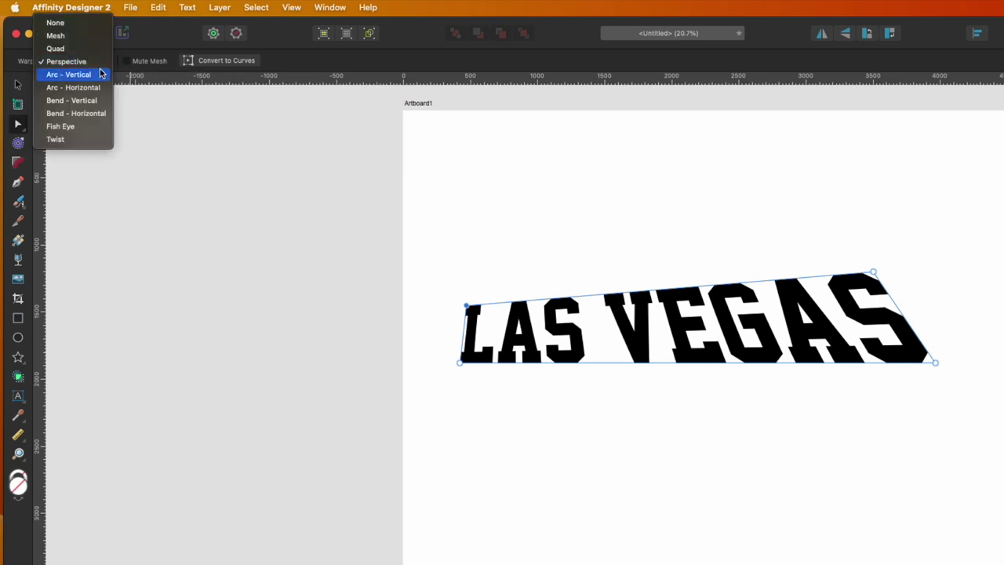
{"action": "left_click", "coordinate": [99, 75]}
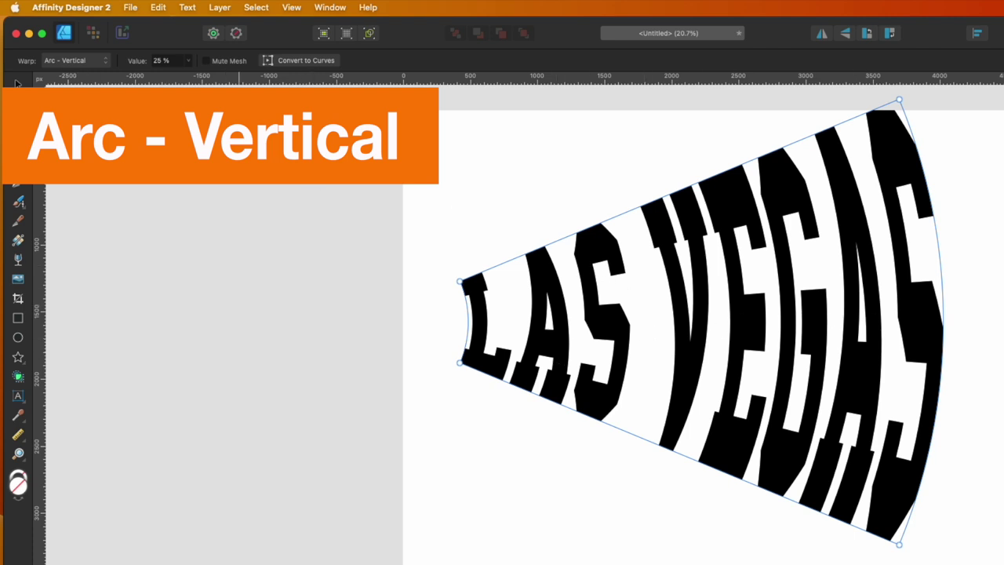
{"action": "left_click", "coordinate": [187, 62]}
{"action": "mouse_move", "coordinate": [180, 79]}
{"action": "left_mouse_down"}
{"action": "mouse_move", "coordinate": [157, 76]}
{"action": "mouse_move", "coordinate": [179, 74]}
{"action": "left_mouse_up"}
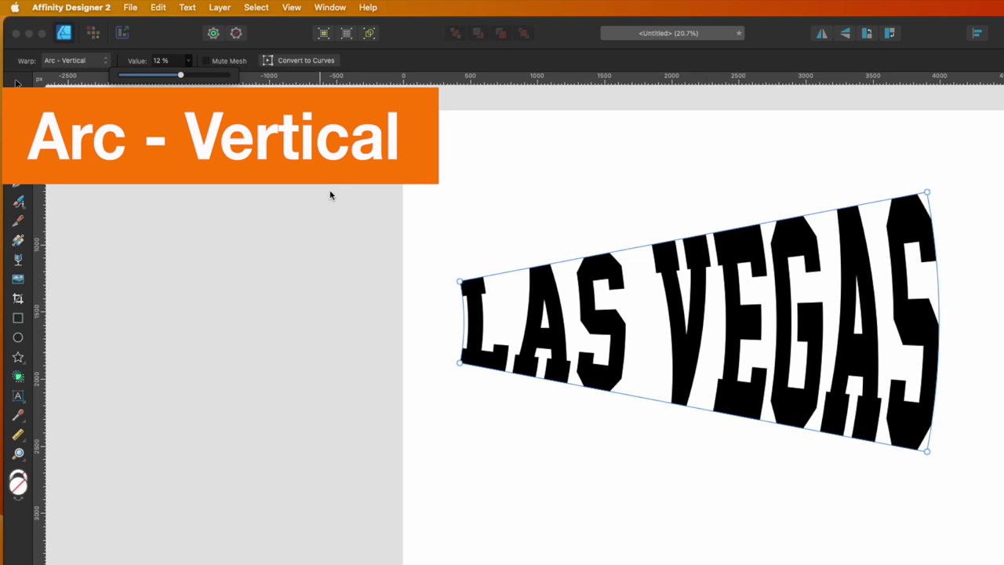
{"action": "left_click", "coordinate": [479, 237]}
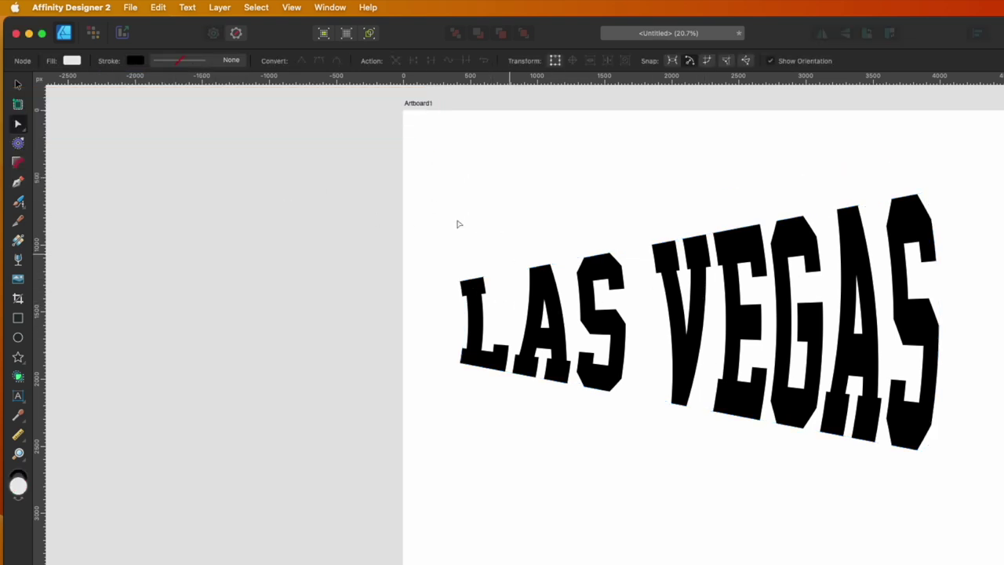
Reselect the LAS VEGAS warp group and switch its warp to Arc - Horizontal.
{"action": "left_click", "coordinate": [565, 299]}
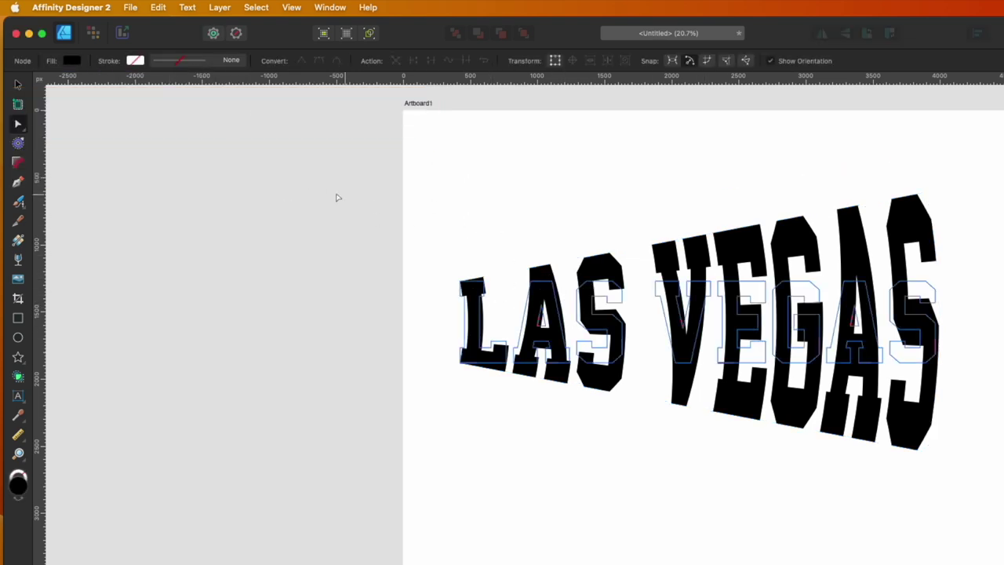
{"action": "left_click", "coordinate": [503, 208]}
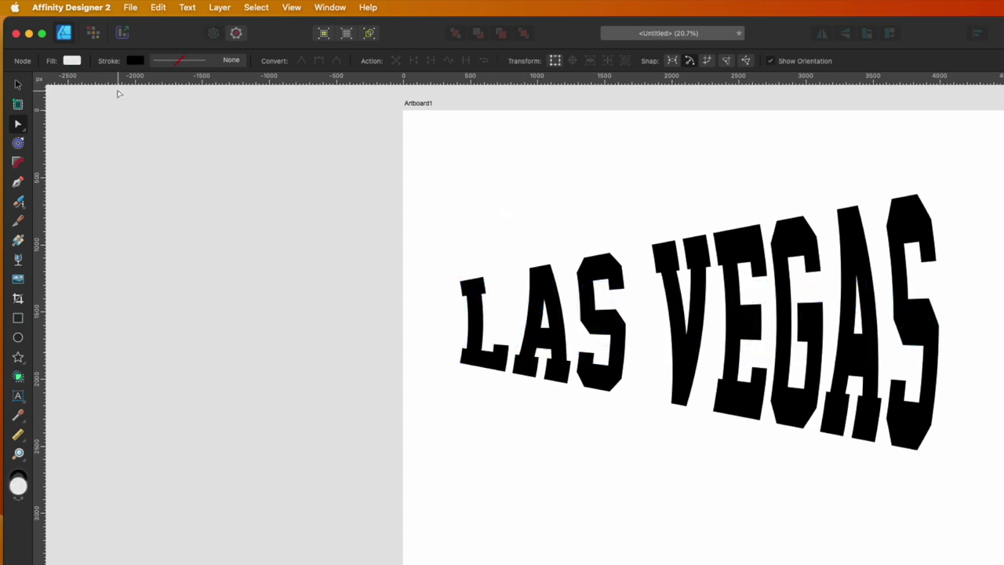
{"action": "key", "text": "super+a"}
{"action": "left_click", "coordinate": [103, 62]}
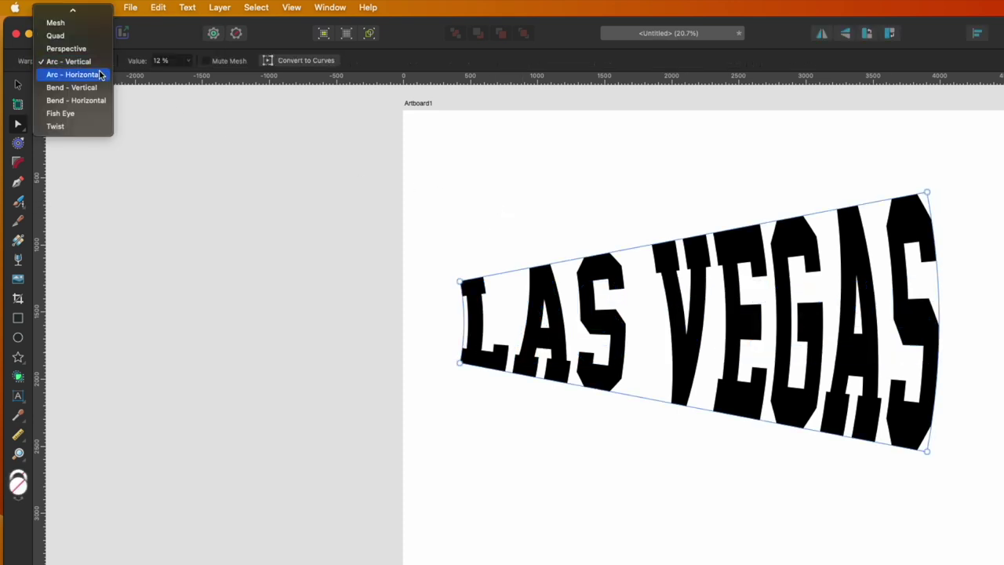
{"action": "left_click", "coordinate": [99, 75]}
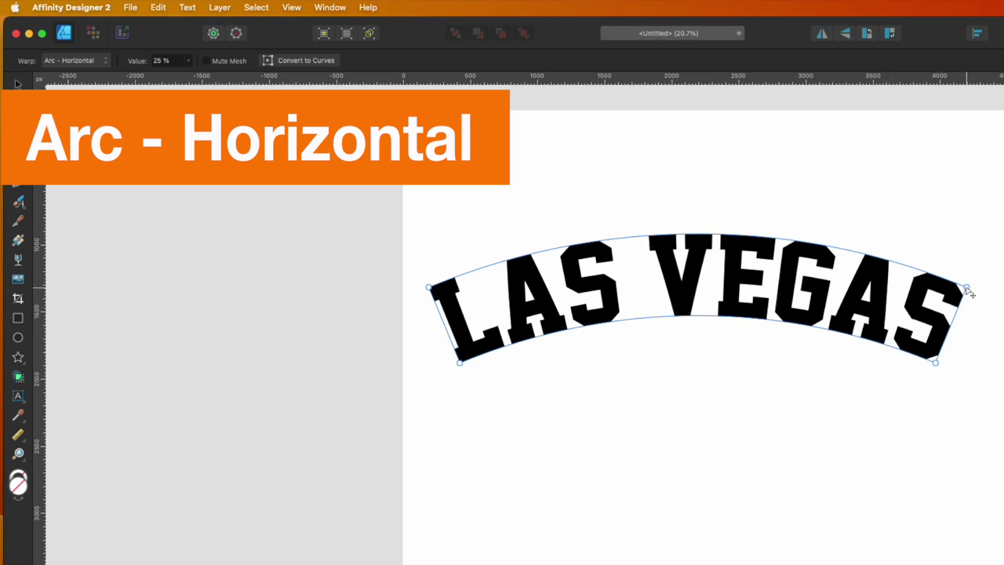
Straighten the S end of the arched LAS VEGAS text by moving its upper corner node inward and aligning the lower corner's curve handle.
{"action": "left_click_drag", "start_coordinate": [967, 288], "coordinate": [934, 300]}
{"action": "left_click", "coordinate": [937, 363]}
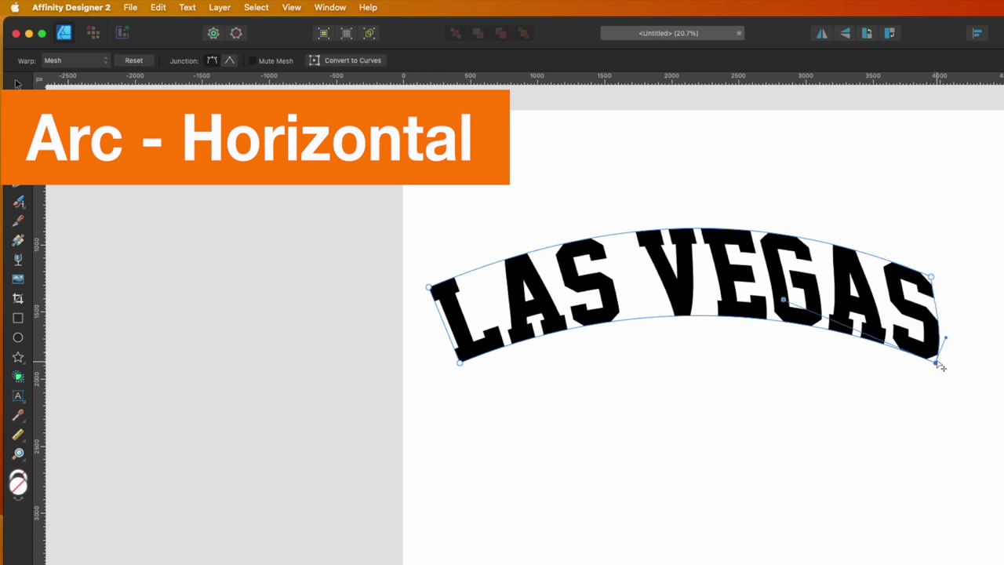
{"action": "left_click_drag", "start_coordinate": [947, 339], "coordinate": [935, 333]}
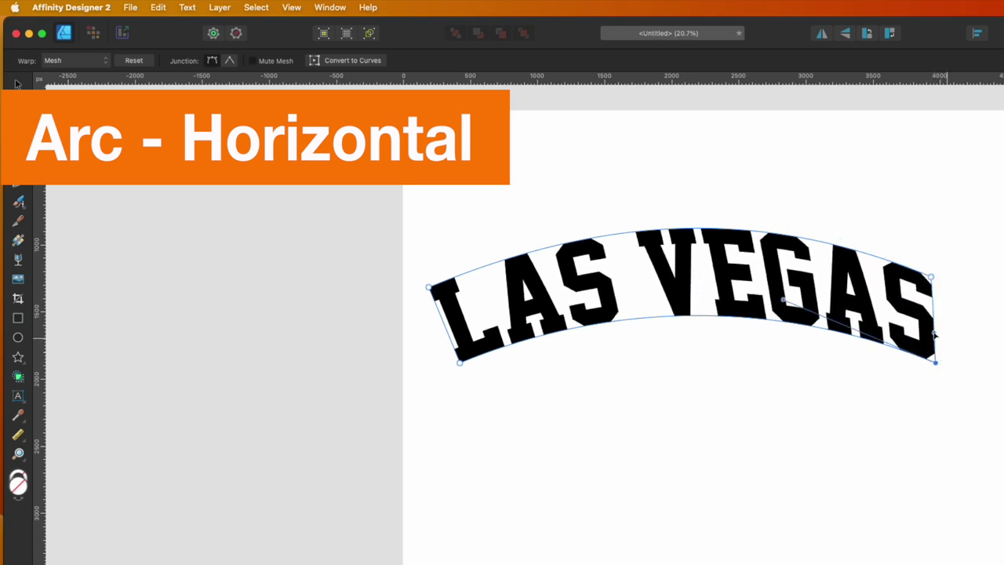
{"action": "left_click", "coordinate": [933, 276]}
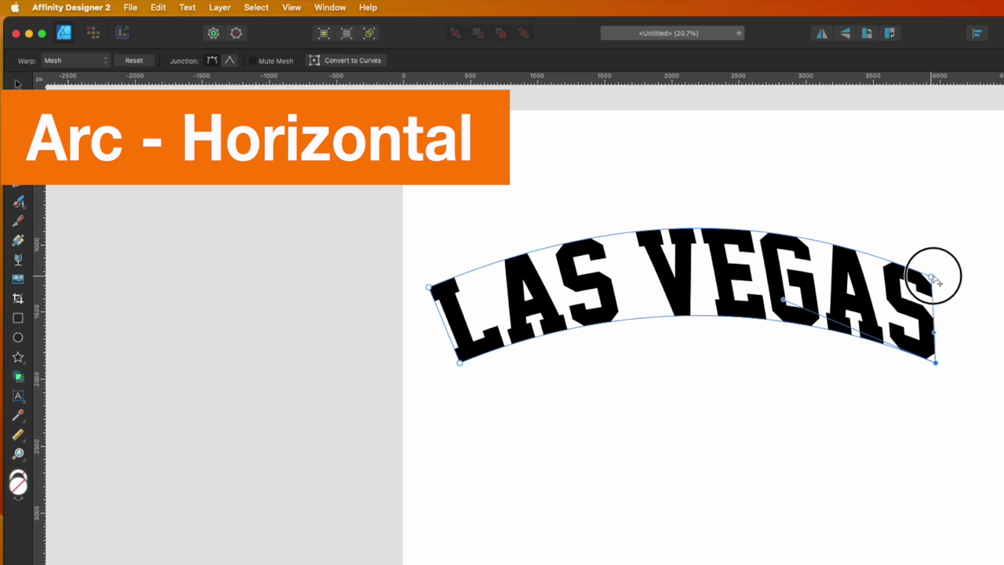
Straighten the L end of the arched LAS VEGAS text by moving its upper corner node above the lower one, and deselect the text.
{"action": "left_click_drag", "start_coordinate": [430, 289], "coordinate": [460, 330]}
{"action": "left_click", "coordinate": [461, 364]}
{"action": "left_click", "coordinate": [455, 284]}
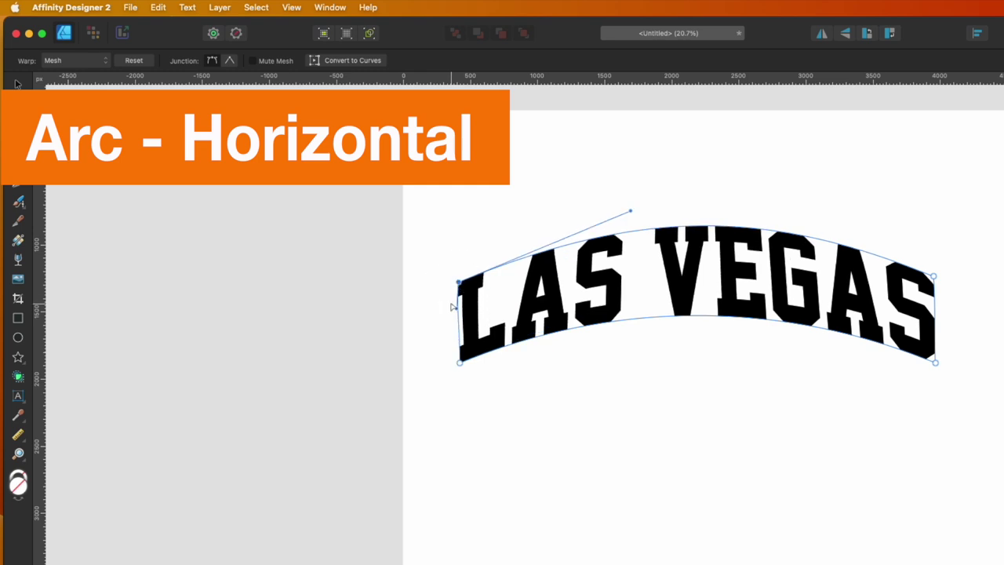
{"action": "left_click", "coordinate": [457, 309]}
{"action": "left_click", "coordinate": [884, 218]}
Reselect the LAS VEGAS warp group and switch its warp to Bend - Vertical with a value of 3%.
{"action": "key", "text": "a"}
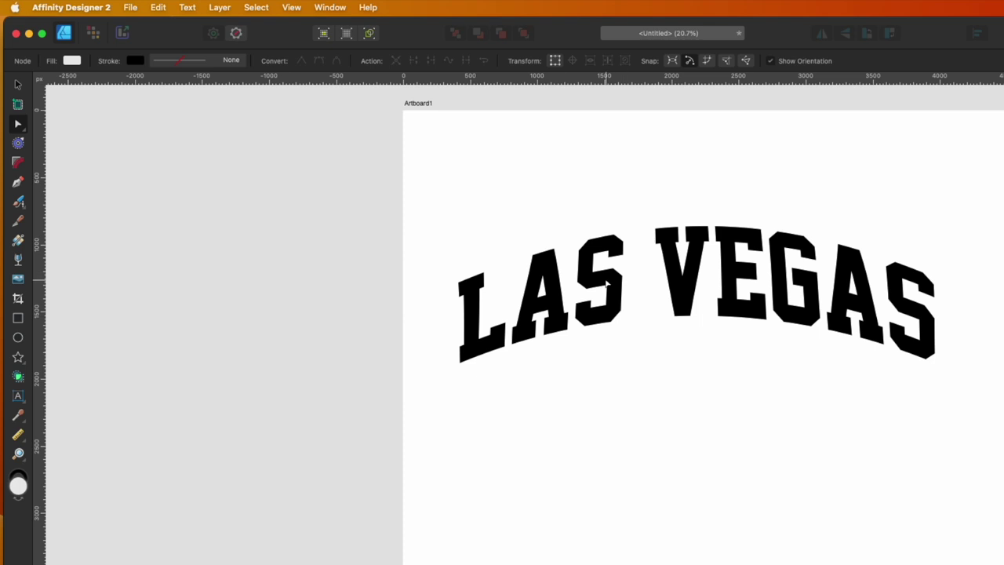
{"action": "key", "text": "super+v"}
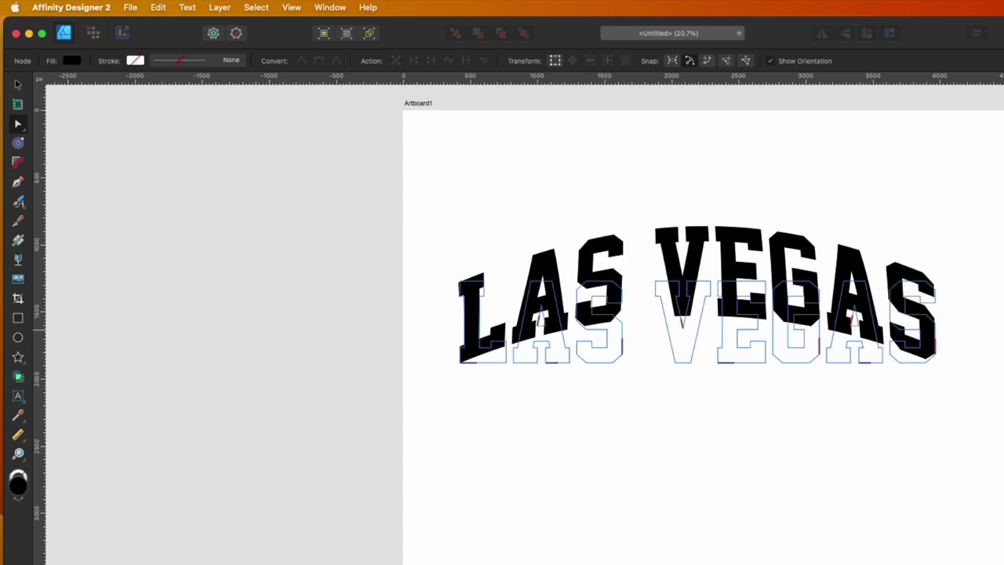
{"action": "left_click", "coordinate": [601, 177]}
{"action": "key", "text": "super+a"}
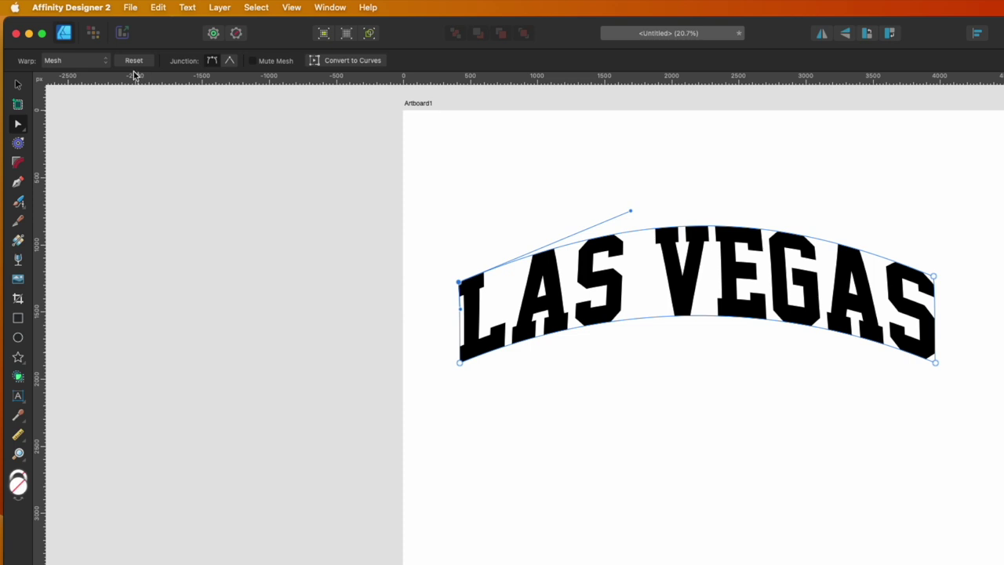
{"action": "left_click", "coordinate": [105, 61]}
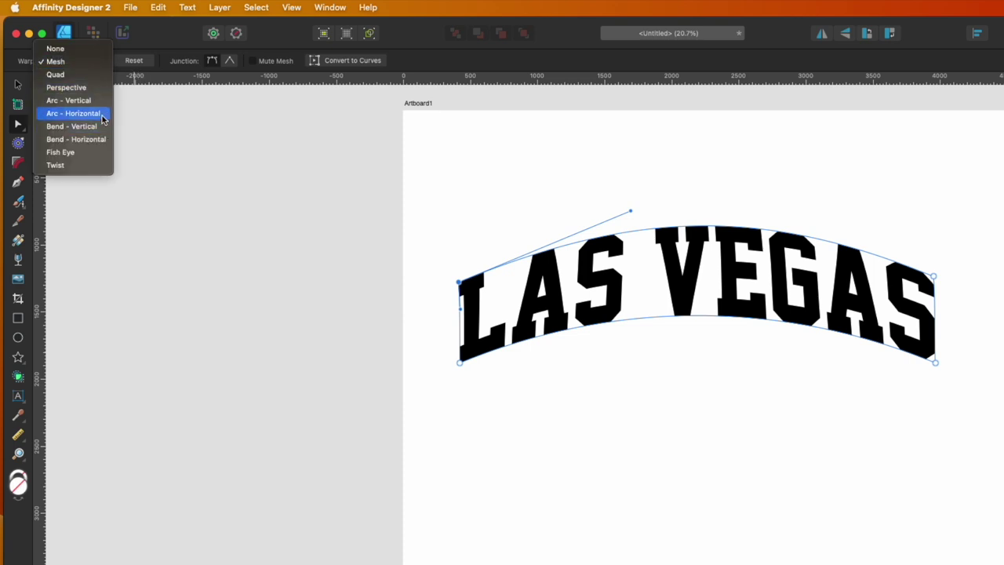
{"action": "left_click", "coordinate": [93, 129]}
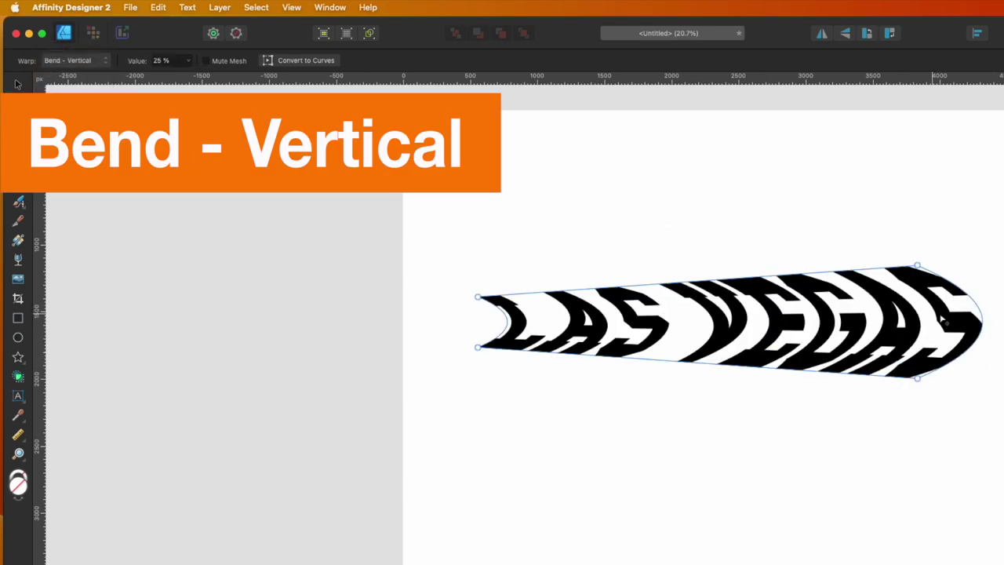
{"action": "left_click", "coordinate": [189, 63]}
{"action": "mouse_move", "coordinate": [186, 75]}
{"action": "left_mouse_down"}
{"action": "mouse_move", "coordinate": [143, 74]}
{"action": "mouse_move", "coordinate": [176, 75]}
{"action": "left_mouse_up"}
Switch the LAS VEGAS warp to Bend - Horizontal and reduce its bend value.
{"action": "left_click", "coordinate": [102, 63]}
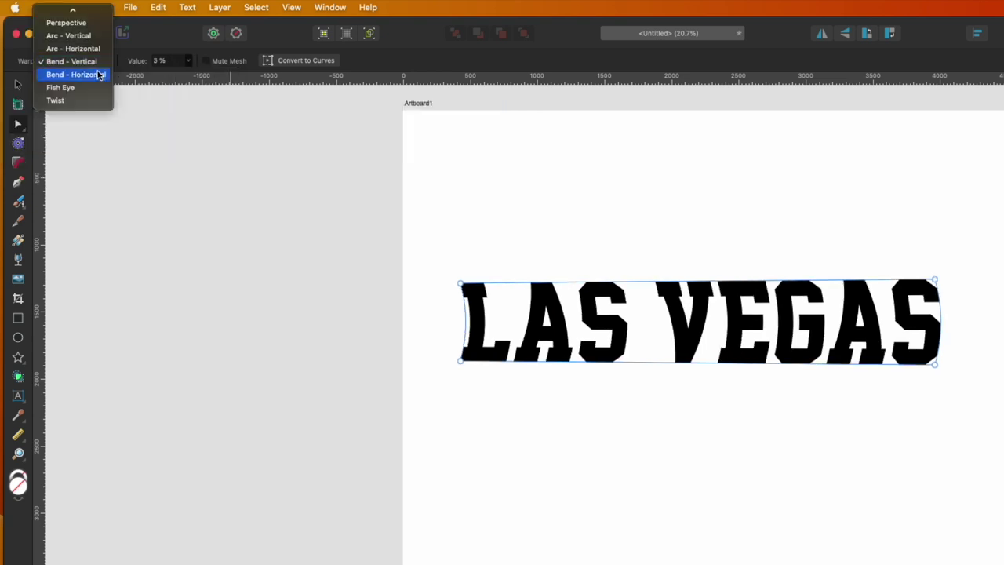
{"action": "left_click", "coordinate": [102, 74]}
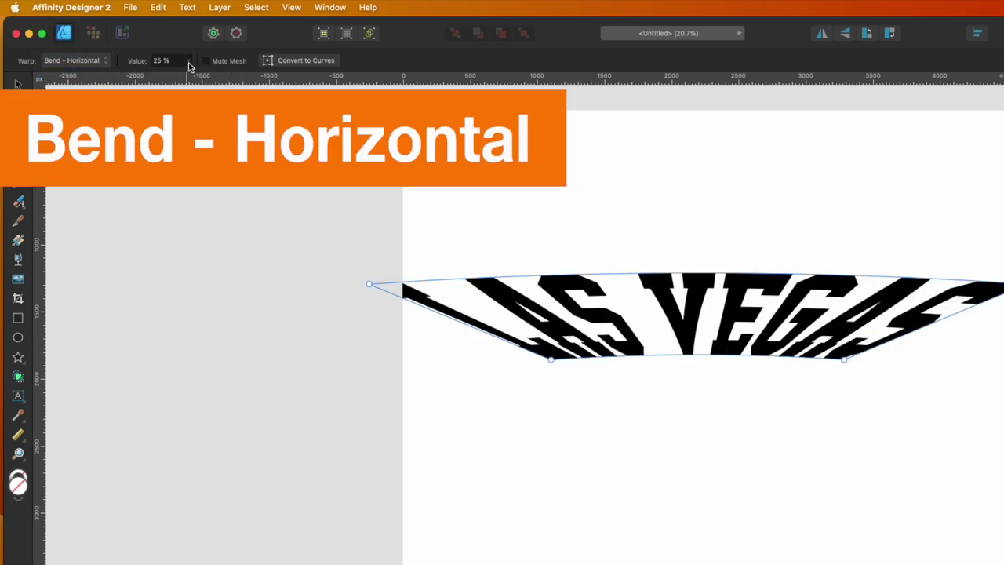
{"action": "left_click", "coordinate": [190, 62]}
{"action": "mouse_move", "coordinate": [187, 74]}
{"action": "left_mouse_down"}
{"action": "mouse_move", "coordinate": [162, 72]}
{"action": "mouse_move", "coordinate": [171, 75]}
{"action": "left_mouse_up"}
Switch the LAS VEGAS warp to Fish Eye with a value of -2%.
{"action": "left_click", "coordinate": [96, 61]}
{"action": "left_click", "coordinate": [94, 72]}
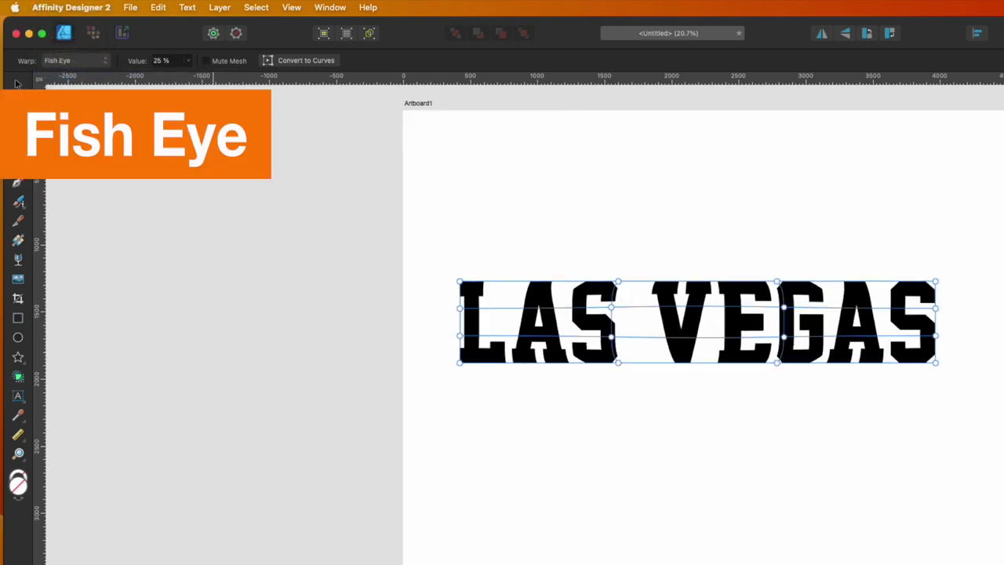
{"action": "left_click", "coordinate": [188, 63]}
{"action": "mouse_move", "coordinate": [184, 76]}
{"action": "left_mouse_down"}
{"action": "mouse_move", "coordinate": [121, 76]}
{"action": "mouse_move", "coordinate": [224, 83]}
{"action": "mouse_move", "coordinate": [107, 83]}
{"action": "mouse_move", "coordinate": [250, 85]}
{"action": "mouse_move", "coordinate": [169, 86]}
{"action": "left_mouse_up"}
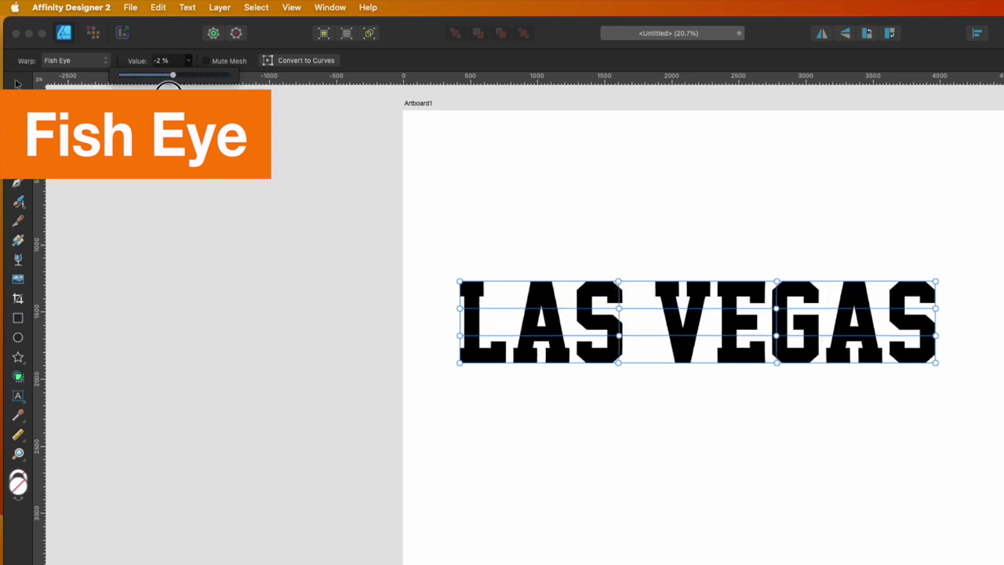
Switch the LAS VEGAS warp to Twist and lower its value until the letters stand straight.
{"action": "left_click", "coordinate": [88, 61]}
{"action": "left_click", "coordinate": [86, 76]}
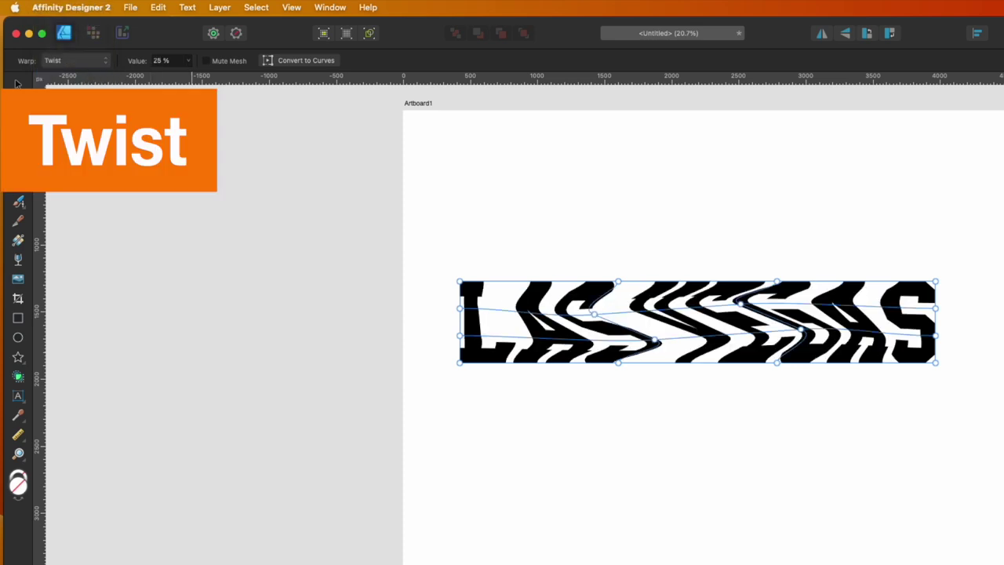
{"action": "left_click", "coordinate": [187, 61]}
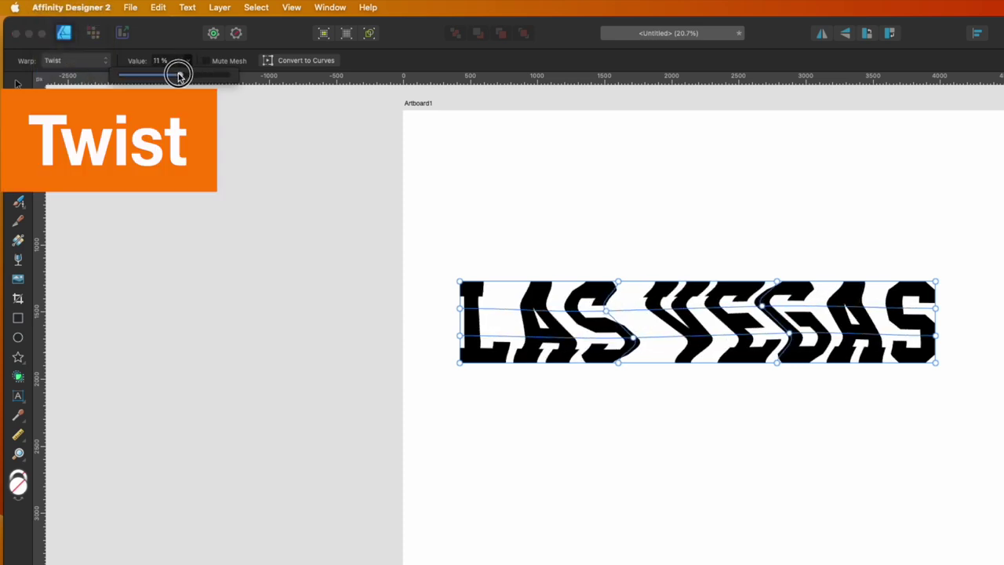
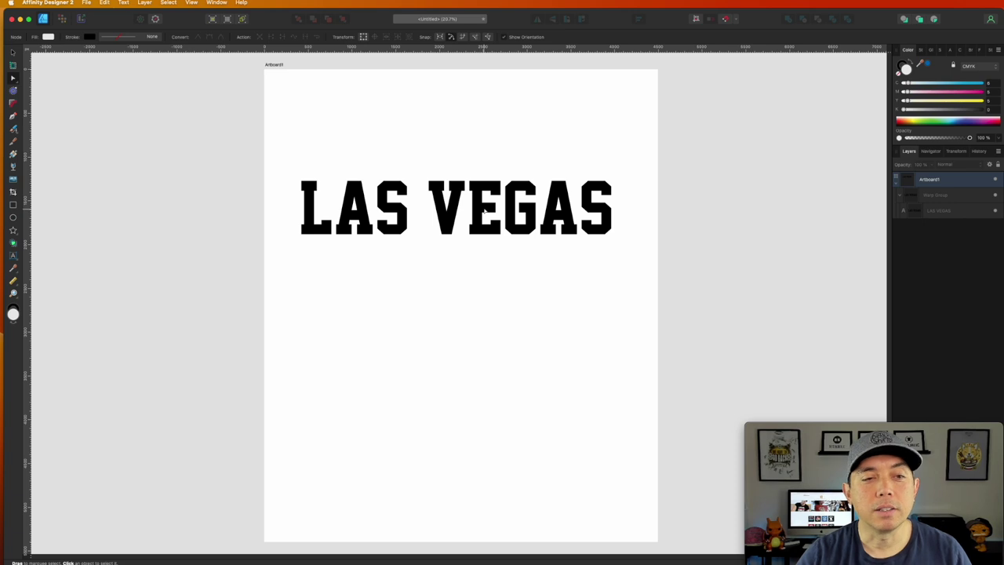
Duplicate the LAS VEGAS warp group directly below the original and replace the copy's text with LUCKY.
{"action": "left_click", "coordinate": [484, 210]}
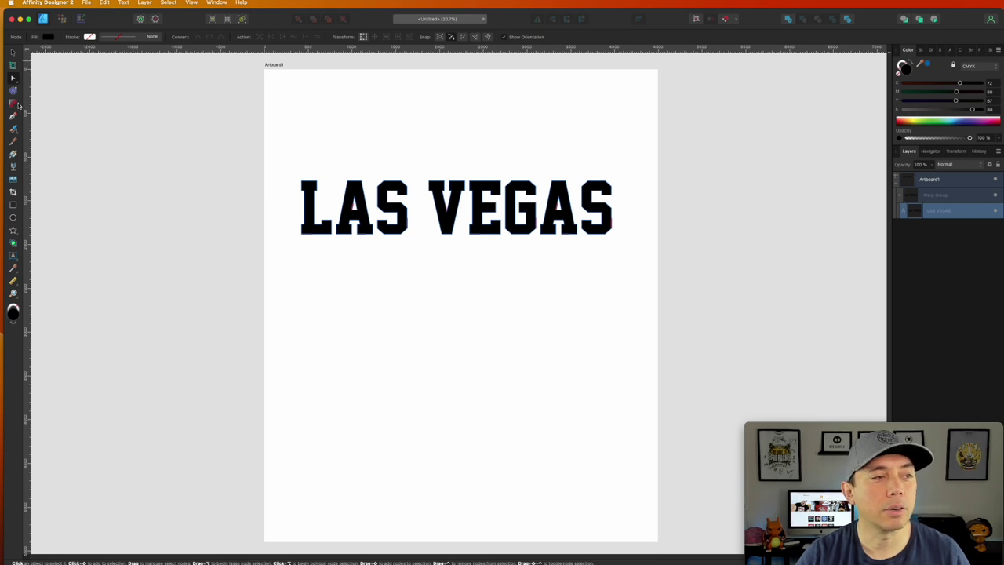
{"action": "key", "text": "v"}
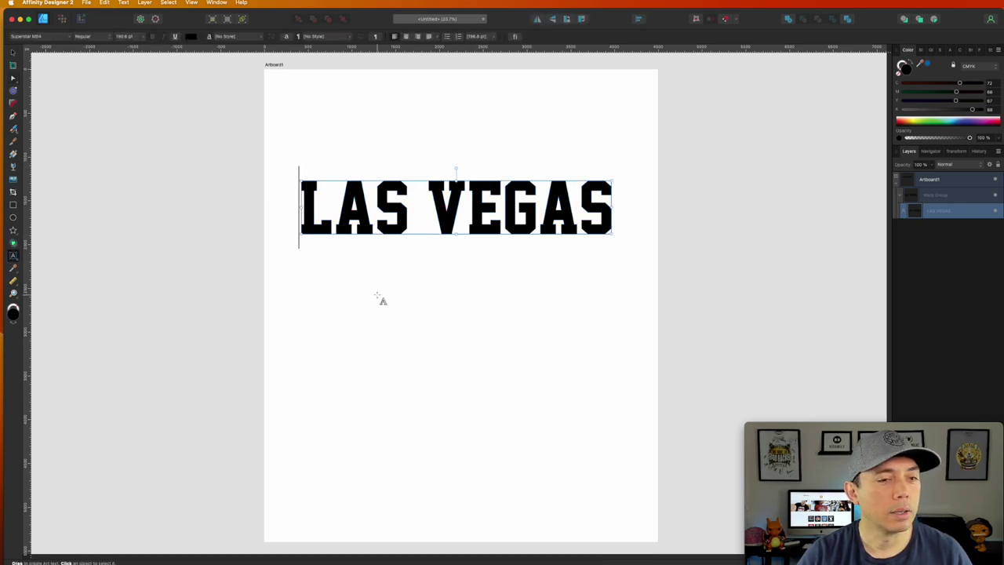
{"action": "left_click_drag", "start_coordinate": [455, 205], "coordinate": [454, 308]}
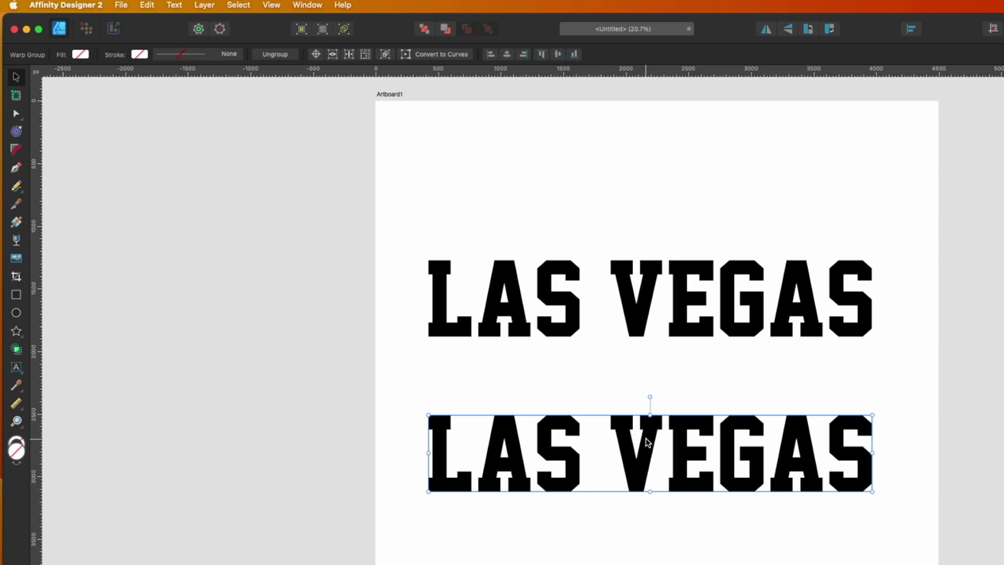
{"action": "double_click", "coordinate": [646, 440]}
{"action": "double_click", "coordinate": [653, 442]}
{"action": "triple_click", "coordinate": [653, 442]}
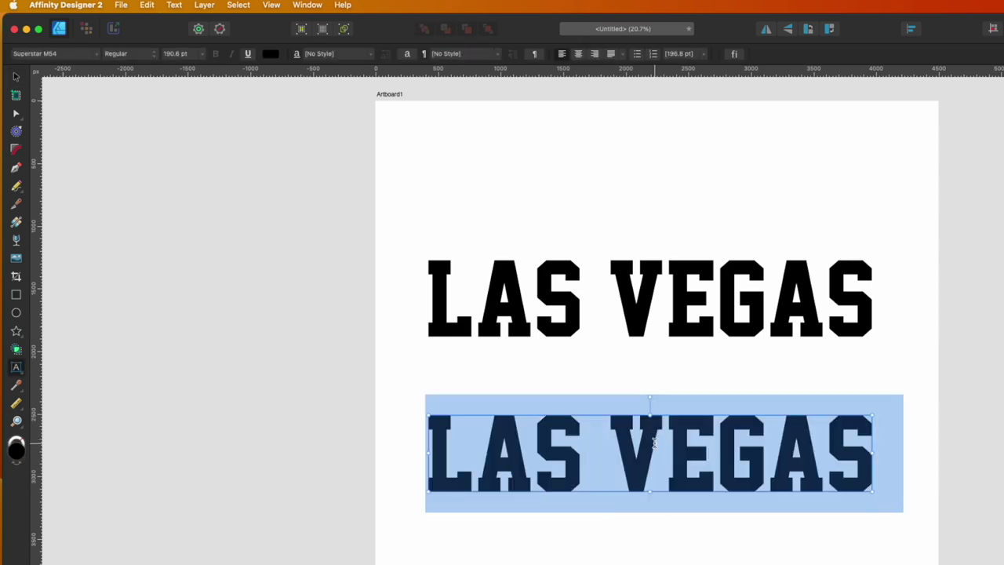
{"action": "type", "text": "LUCKY"}
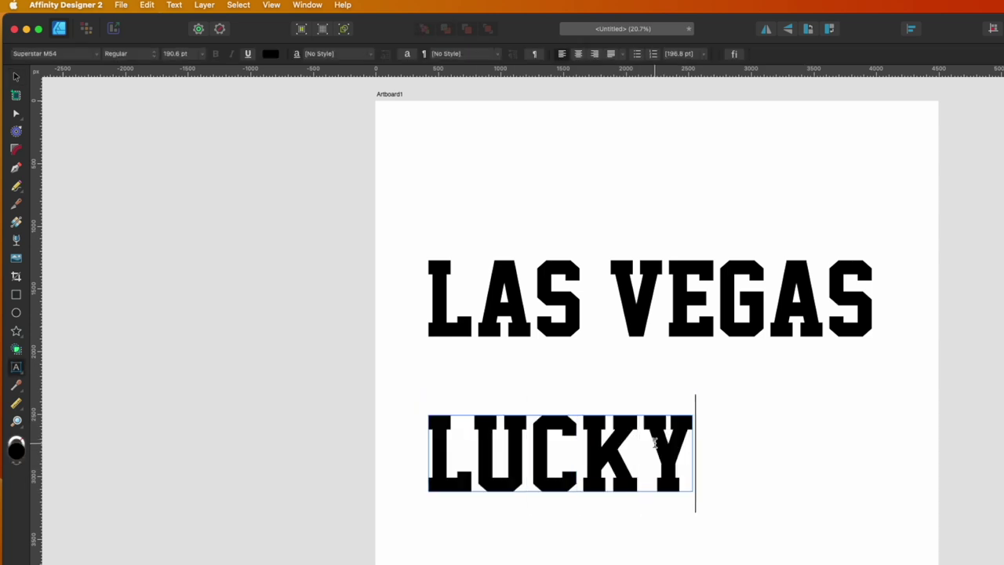
Set the LUCKY text's font to Coaster and move the word toward the centre beneath LAS VEGAS.
{"action": "double_click", "coordinate": [657, 445]}
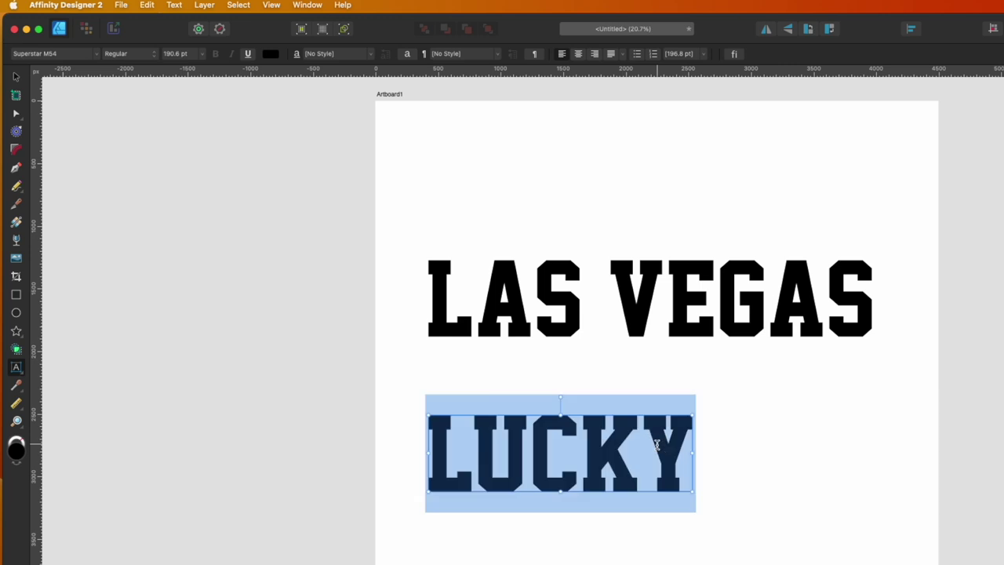
{"action": "left_click", "coordinate": [69, 54]}
{"action": "type", "text": "cou"}
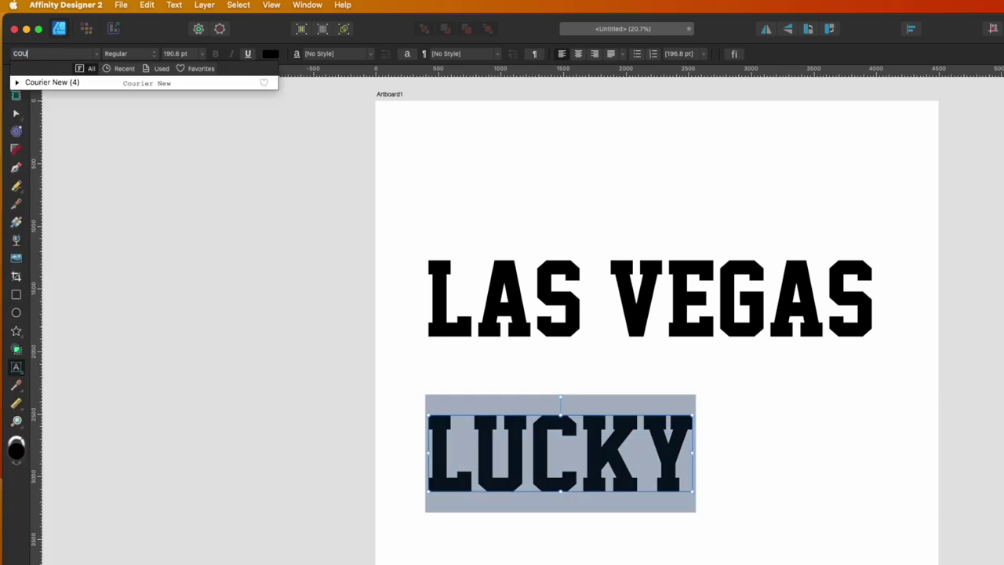
{"action": "key", "text": "BackSpace"}
{"action": "type", "text": "aster"}
{"action": "left_click", "coordinate": [47, 82]}
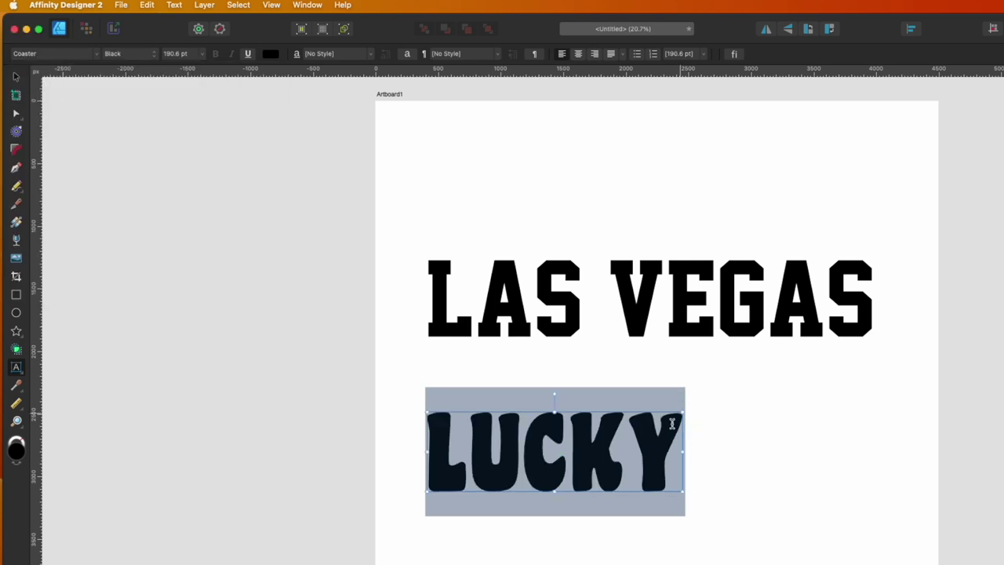
{"action": "left_click", "coordinate": [15, 76]}
{"action": "left_click", "coordinate": [738, 392]}
{"action": "left_click_drag", "start_coordinate": [661, 444], "coordinate": [729, 437]}
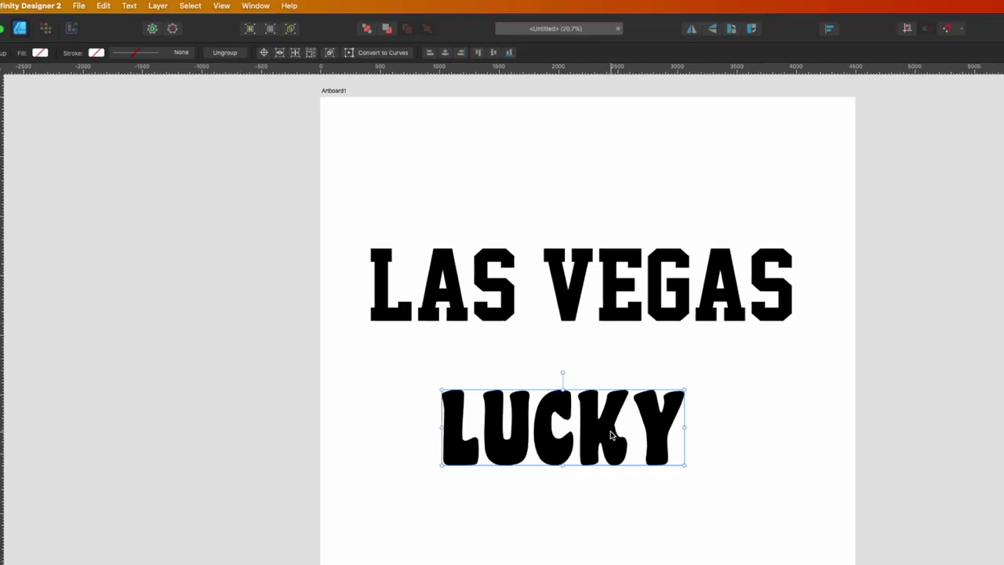
Put LUCKY in a Mesh warp group and move its lower-edge nodes, raising the edge under the K and lowering it under the U.
{"action": "key", "text": "alt+super+g"}
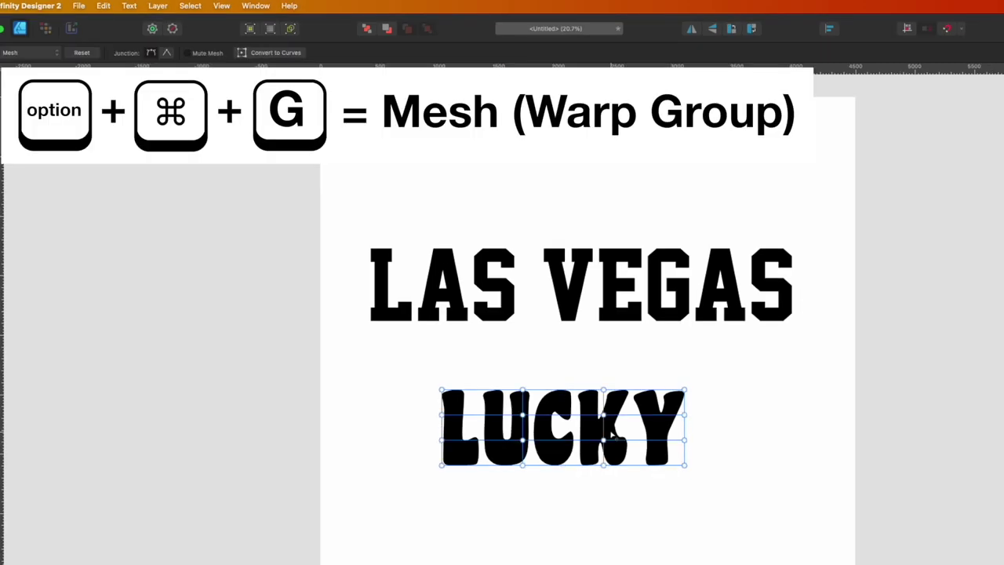
{"action": "left_click_drag", "start_coordinate": [604, 465], "coordinate": [604, 452]}
{"action": "left_click_drag", "start_coordinate": [524, 467], "coordinate": [561, 473]}
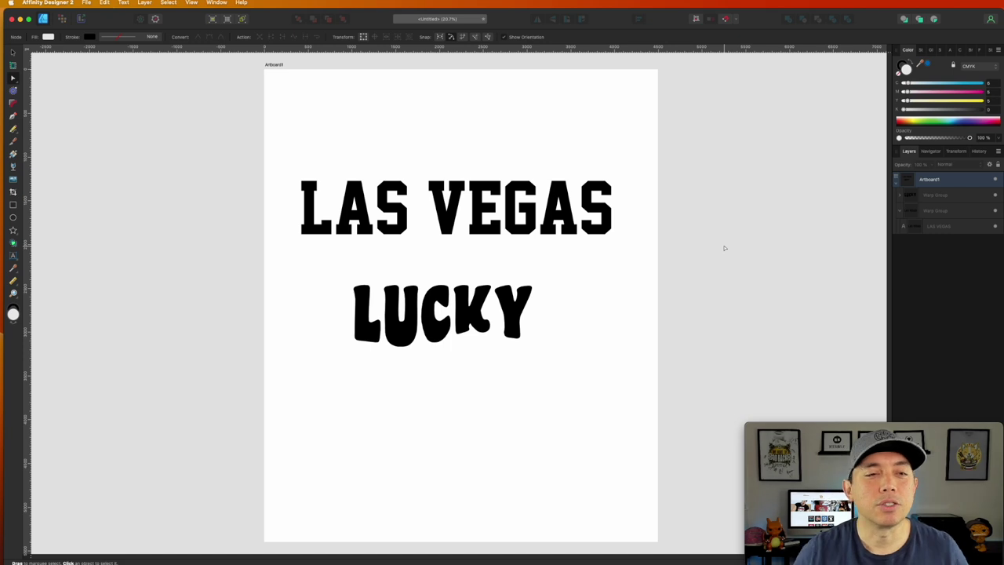
Edit the warped LUCKY text to read ONE.
{"action": "left_click", "coordinate": [555, 202]}
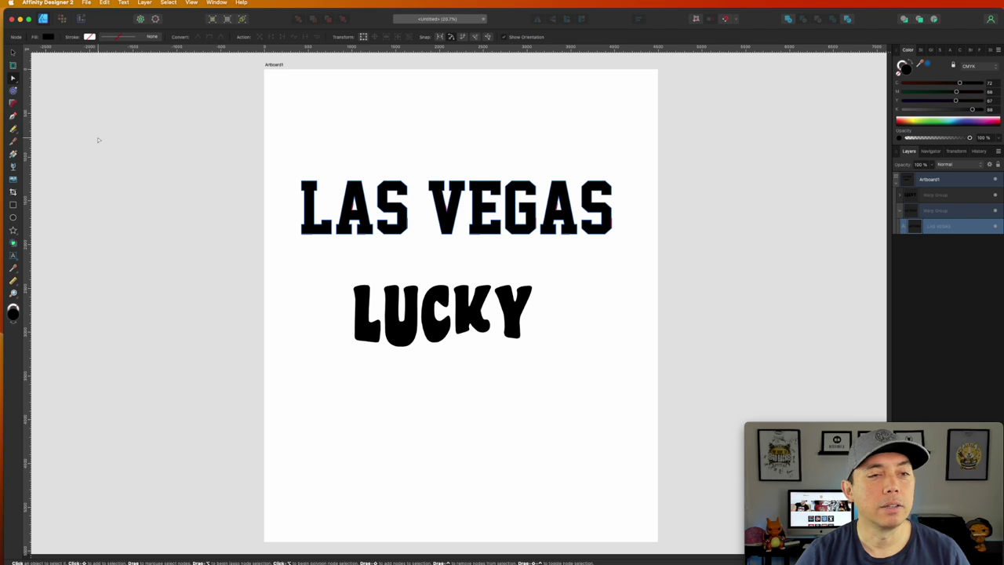
{"action": "left_click", "coordinate": [460, 314]}
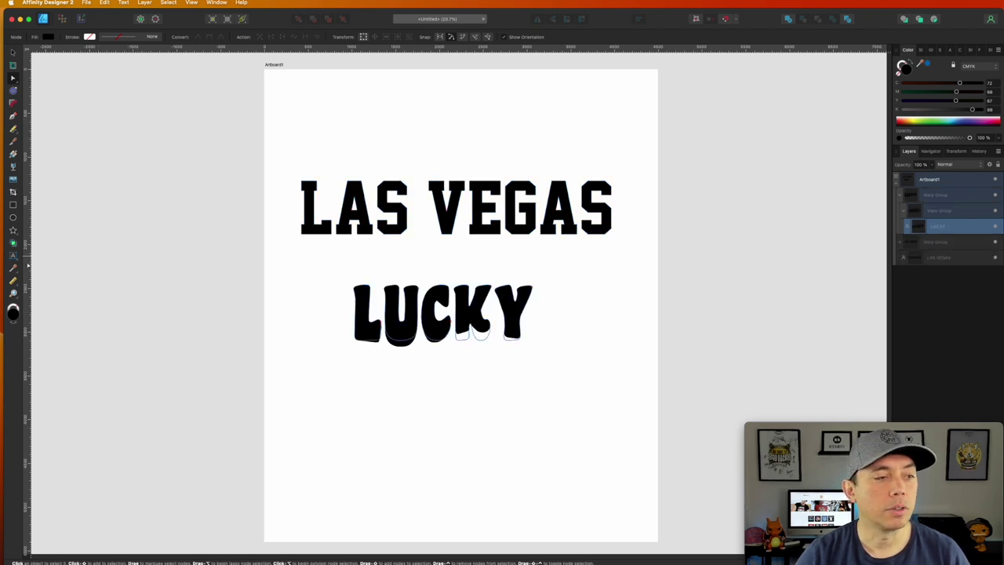
{"action": "left_click", "coordinate": [12, 255]}
{"action": "double_click", "coordinate": [431, 312]}
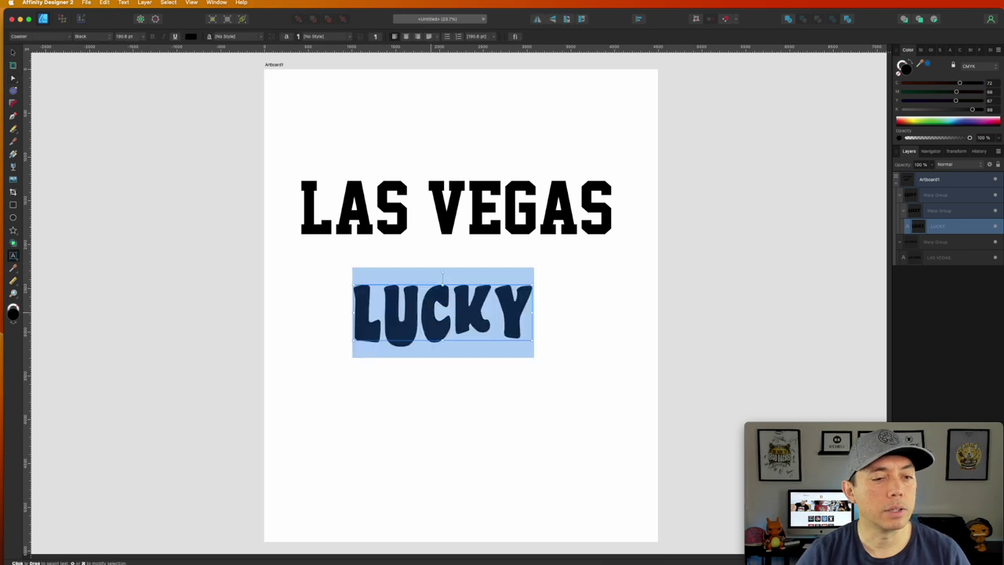
{"action": "type", "text": "ON"}
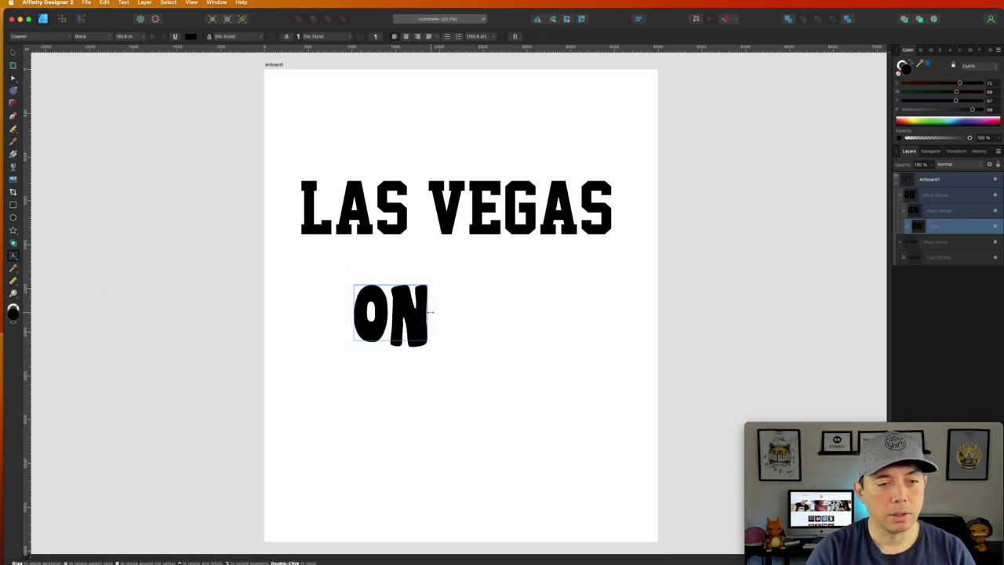
{"action": "type", "text": "E"}
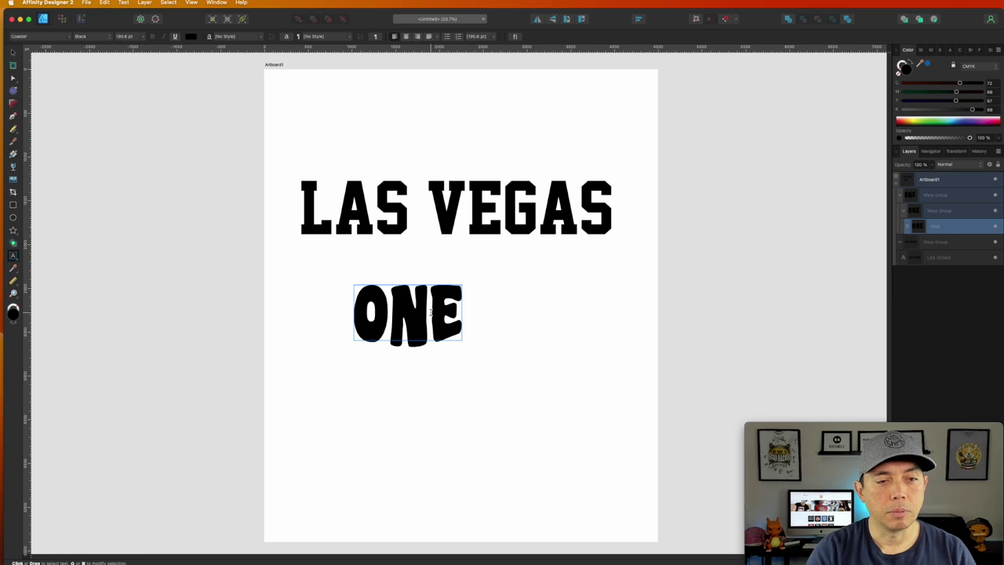
{"action": "key", "text": "Escape"}
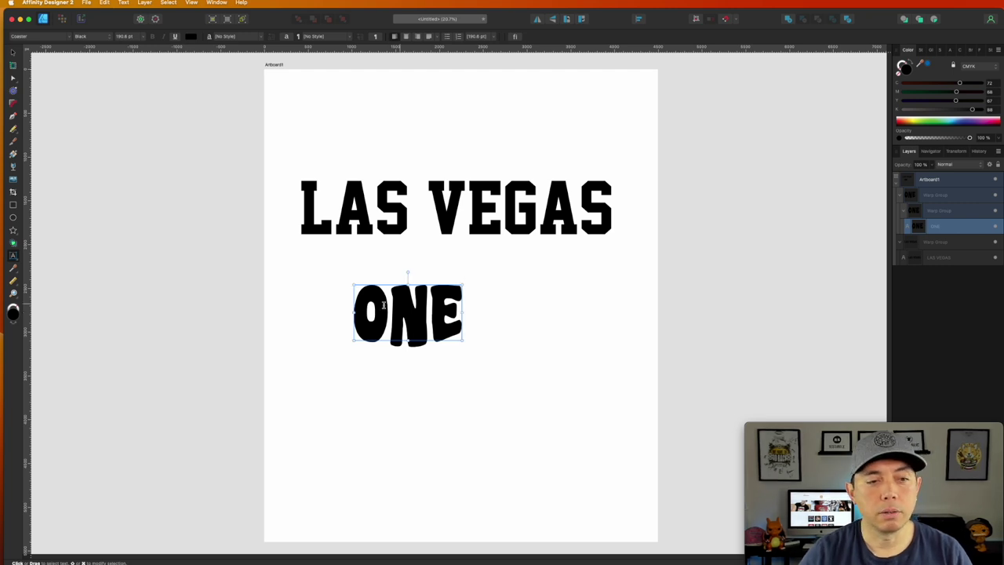
Select the inner warp group containing ONE and stretch it horizontally within the outer mesh.
{"action": "key", "text": "v"}
{"action": "left_click", "coordinate": [495, 284]}
{"action": "left_click", "coordinate": [432, 316]}
{"action": "left_click_drag", "start_coordinate": [463, 312], "coordinate": [502, 311]}
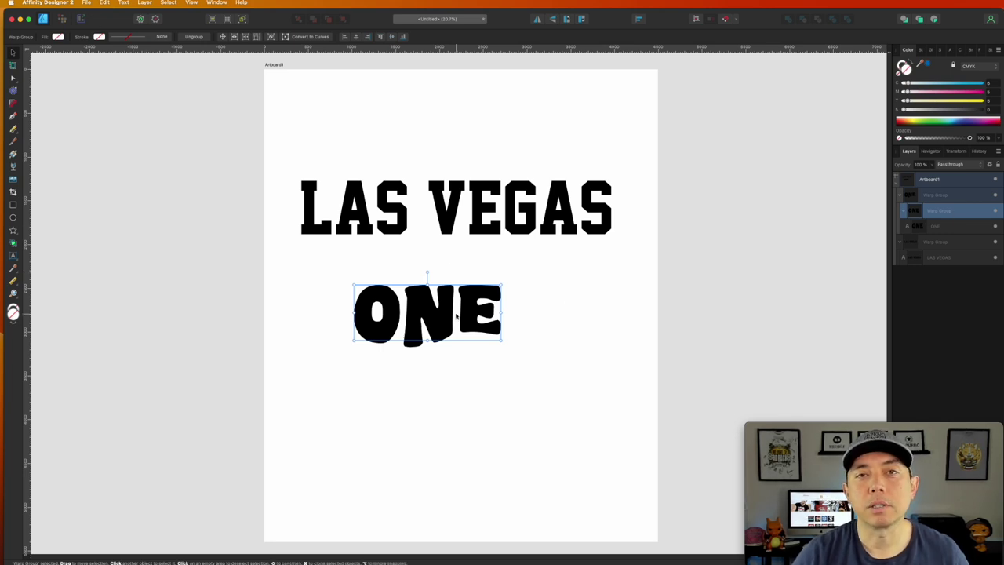
Select the LAS VEGAS warp group and look up the available warp group types.
{"action": "left_click", "coordinate": [440, 180]}
{"action": "left_click", "coordinate": [443, 200]}
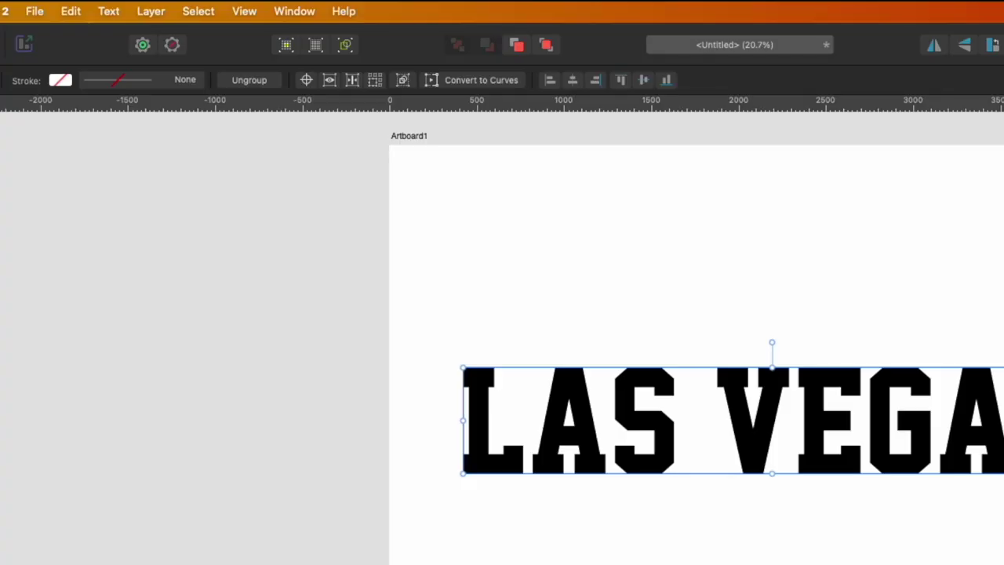
{"action": "left_click", "coordinate": [152, 11]}
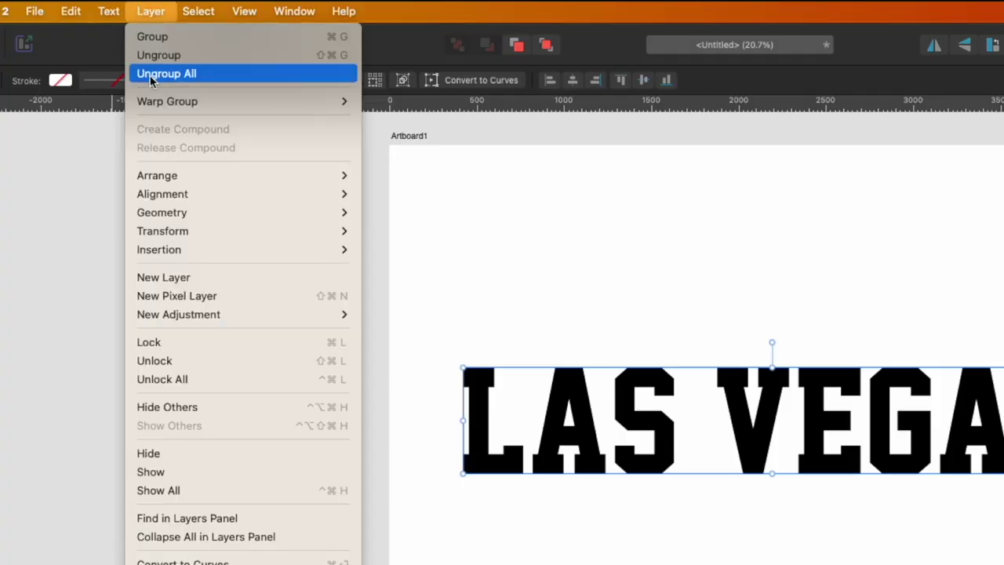
{"action": "mouse_move", "coordinate": [170, 102]}
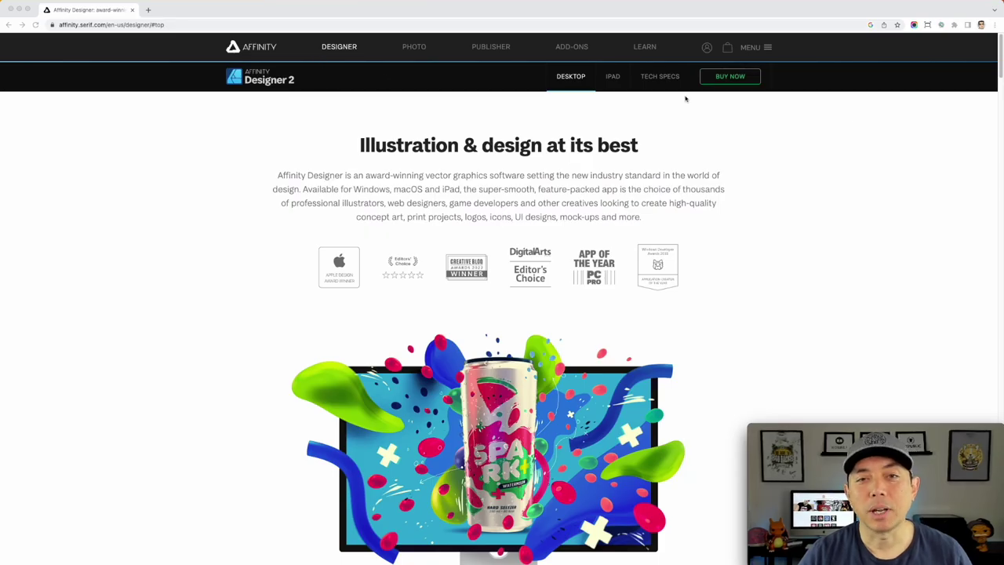
On the Affinity website in the browser, open Designer 2's purchase options and examine the platform prices and the V2 Universal License's included apps.
{"action": "left_click", "coordinate": [733, 78]}
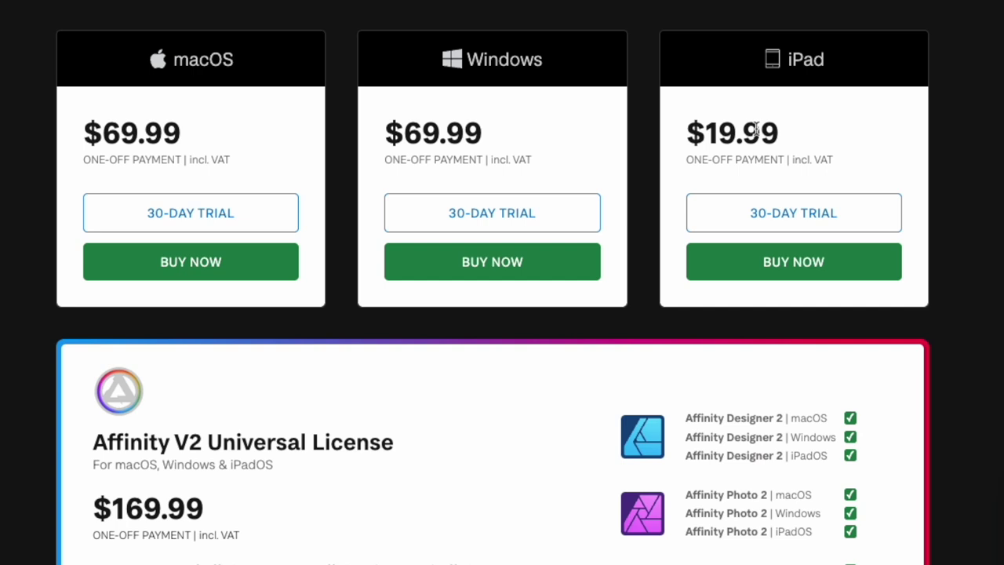
{"action": "scroll", "coordinate": [834, 270], "scroll_direction": "down", "scroll_amount": 5}
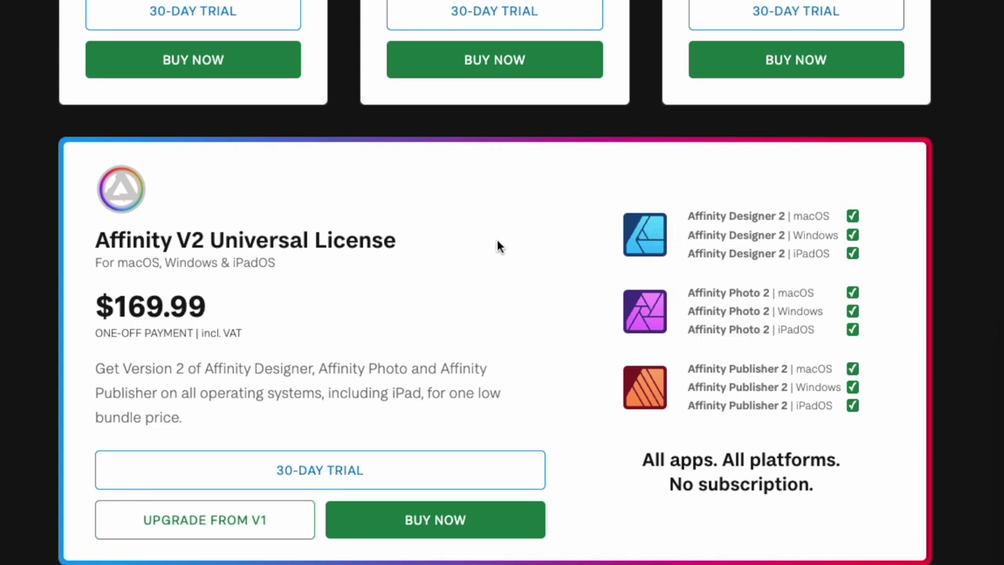
{"action": "scroll", "coordinate": [498, 243], "scroll_direction": "up", "scroll_amount": 3}
{"action": "scroll", "coordinate": [497, 246], "scroll_direction": "down", "scroll_amount": 1}
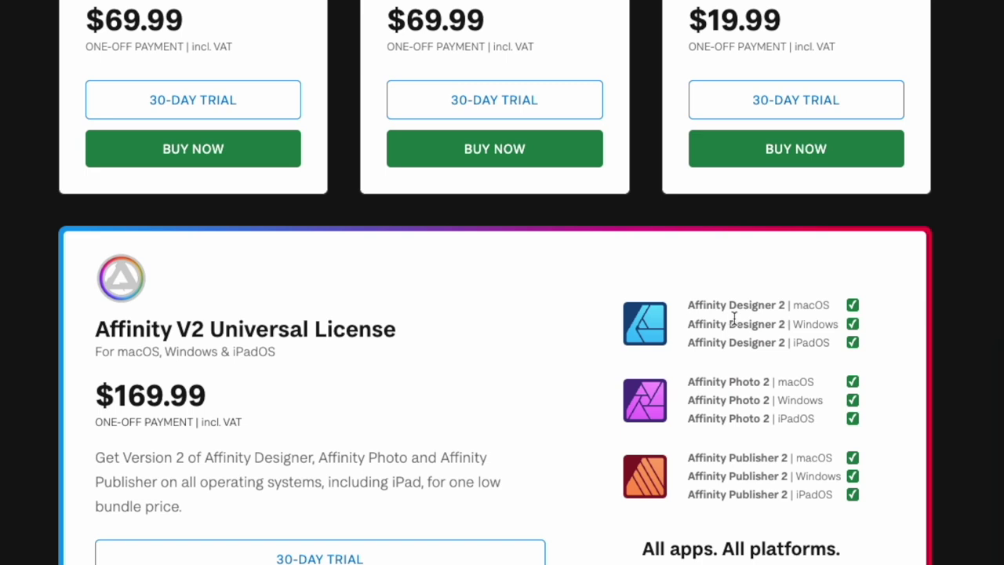
{"action": "scroll", "coordinate": [737, 314], "scroll_direction": "down", "scroll_amount": 1}
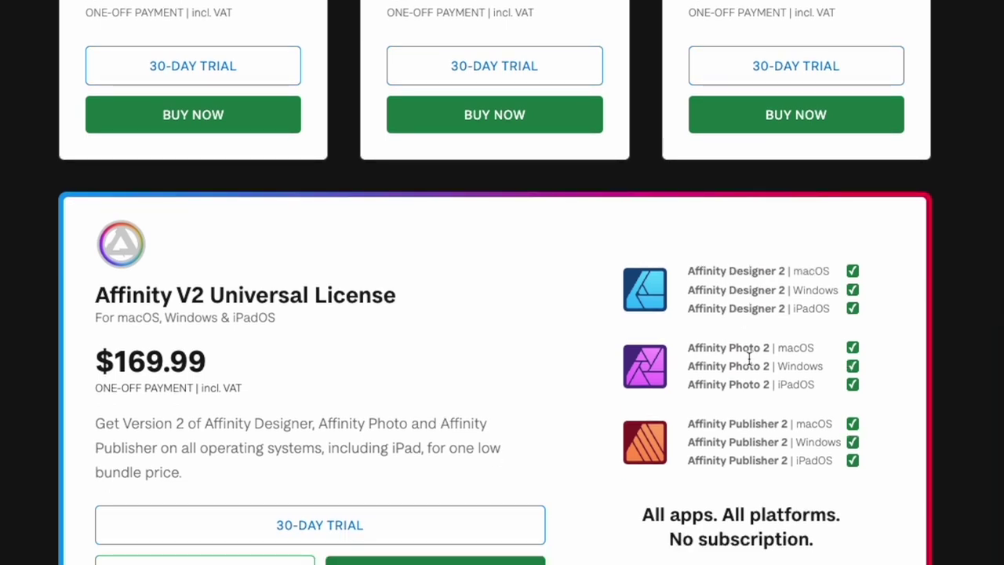
{"action": "scroll", "coordinate": [751, 362], "scroll_direction": "down", "scroll_amount": 1}
{"action": "scroll", "coordinate": [751, 361], "scroll_direction": "down", "scroll_amount": 1}
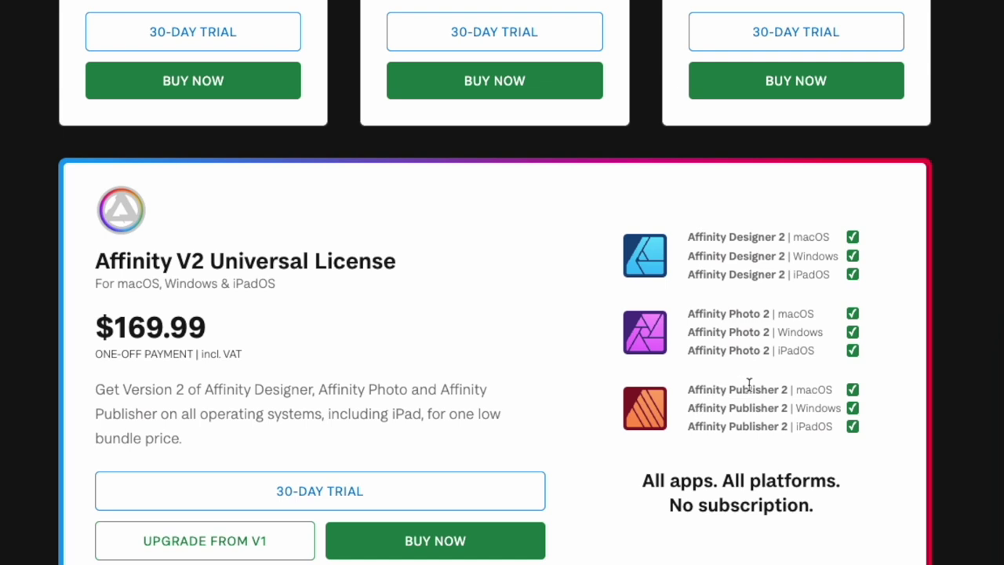
{"action": "scroll", "coordinate": [773, 298], "scroll_direction": "down", "scroll_amount": 3}
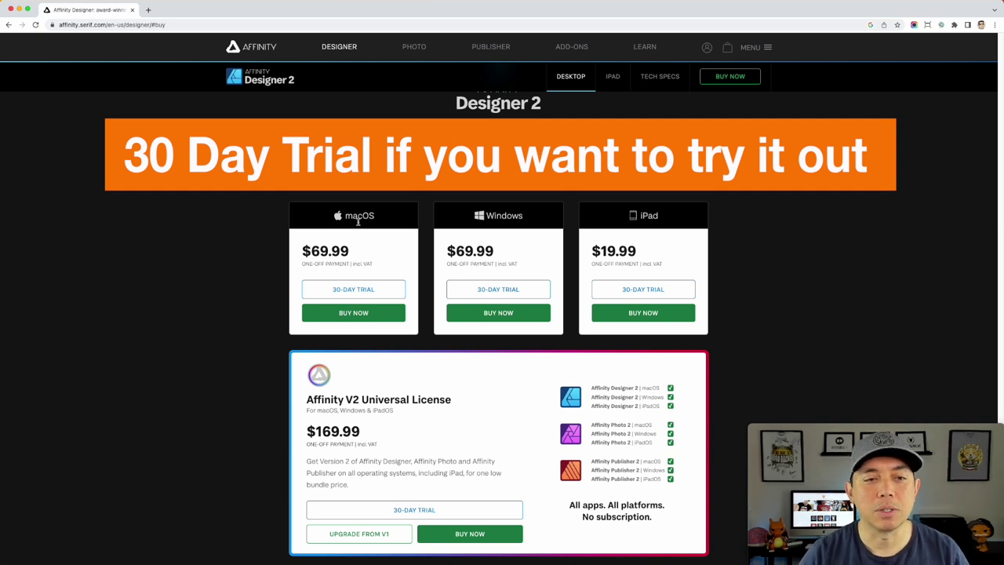
Review the 30-day trial offers for macOS, Windows, iPad and the V2 Universal License on the pricing page.
{"action": "scroll", "coordinate": [314, 275], "scroll_direction": "up", "scroll_amount": 2}
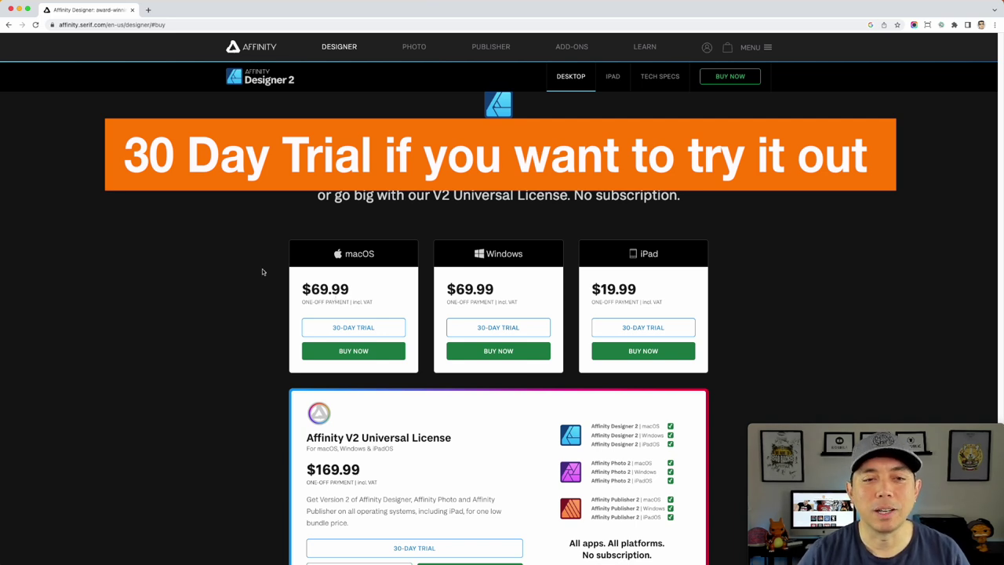
{"action": "scroll", "coordinate": [758, 285], "scroll_direction": "up", "scroll_amount": 2}
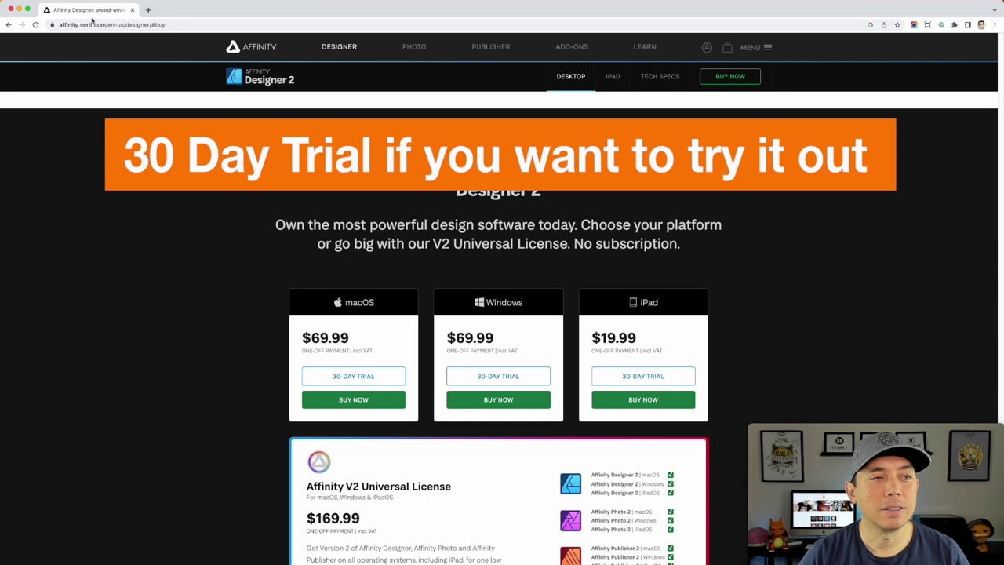
{"action": "scroll", "coordinate": [558, 265], "scroll_direction": "up", "scroll_amount": 2}
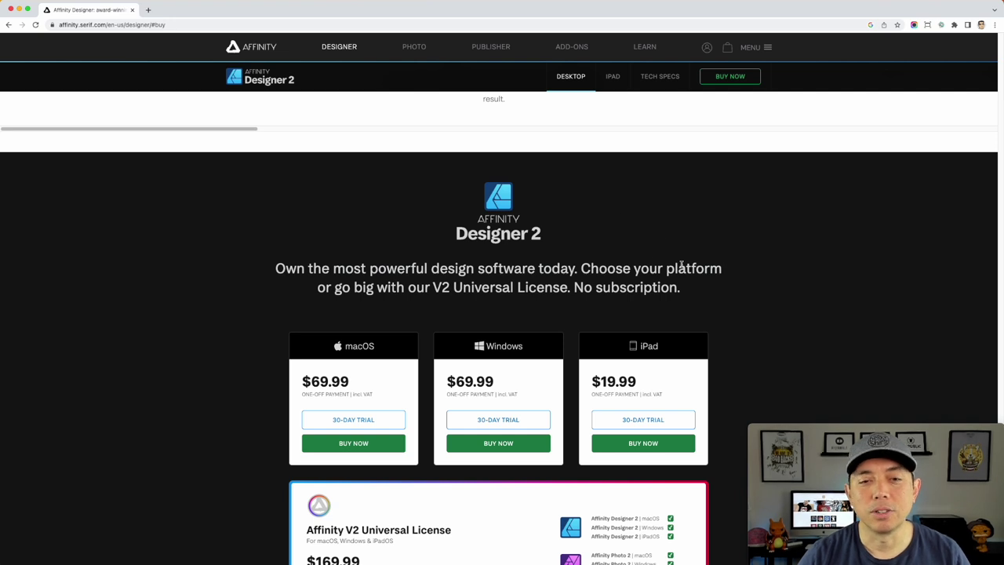
{"action": "scroll", "coordinate": [666, 265], "scroll_direction": "down", "scroll_amount": 8}
{"action": "scroll", "coordinate": [682, 264], "scroll_direction": "up", "scroll_amount": 1}
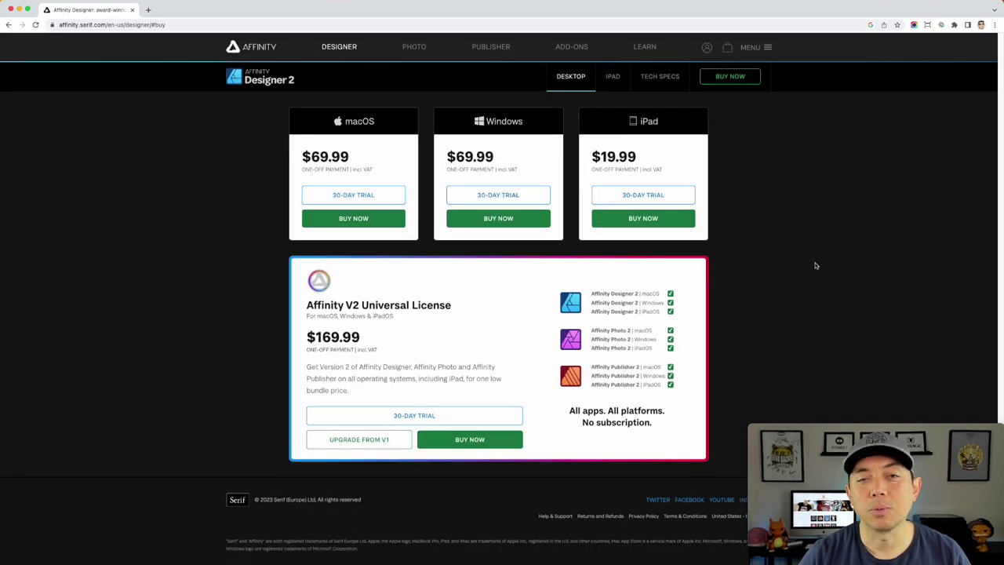
{"action": "scroll", "coordinate": [816, 266], "scroll_direction": "up", "scroll_amount": 3}
{"action": "scroll", "coordinate": [816, 266], "scroll_direction": "up", "scroll_amount": 3}
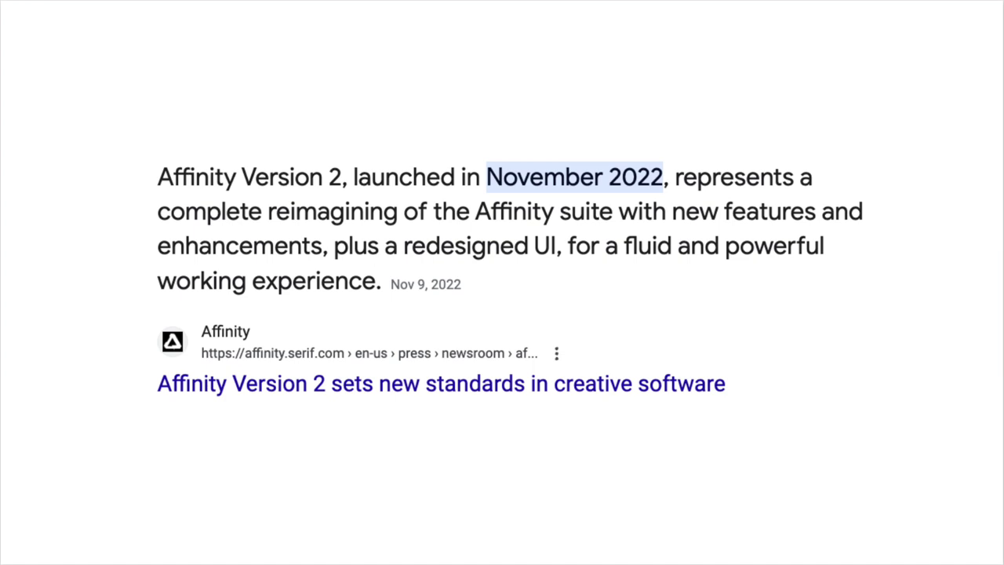